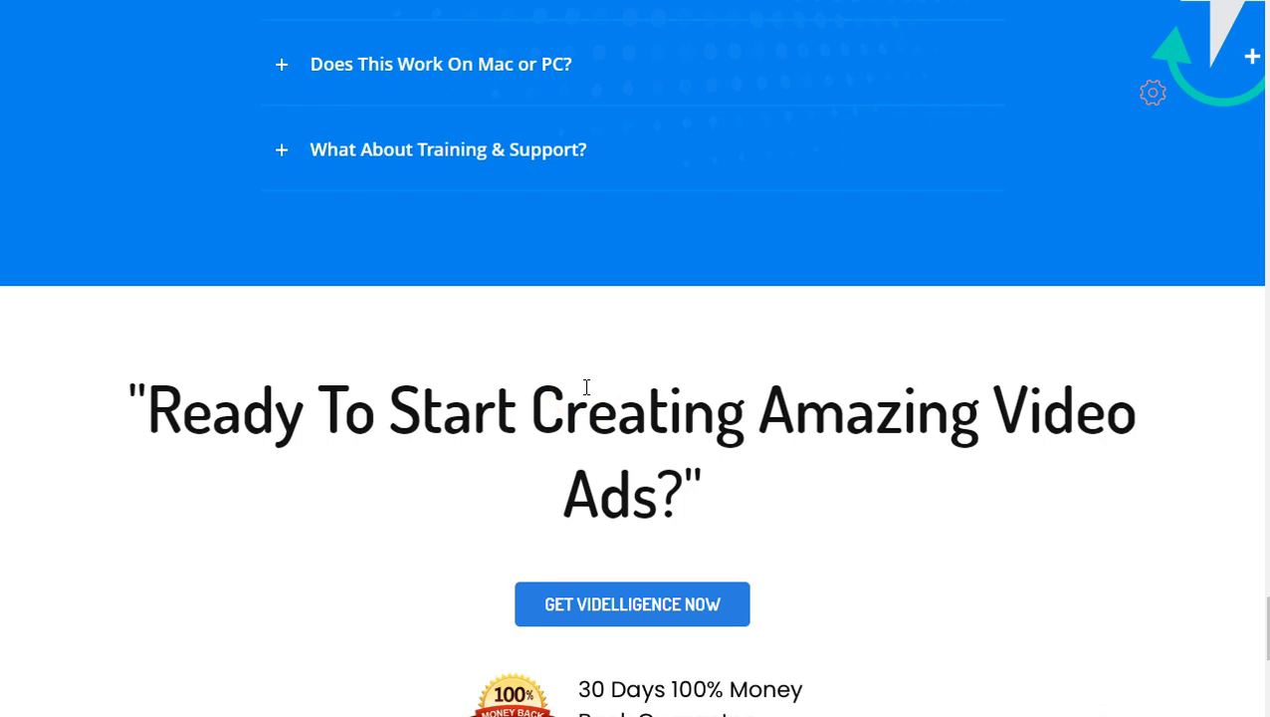
# Look through the FAQ and closing offer on the Videlligence sales page.
pyautogui.scroll(-2, 584, 393)
pyautogui.scroll(-2, 393, 411)
pyautogui.scroll(-2, 394, 417)
pyautogui.scroll(4, 395, 417)
pyautogui.click(599, 432)
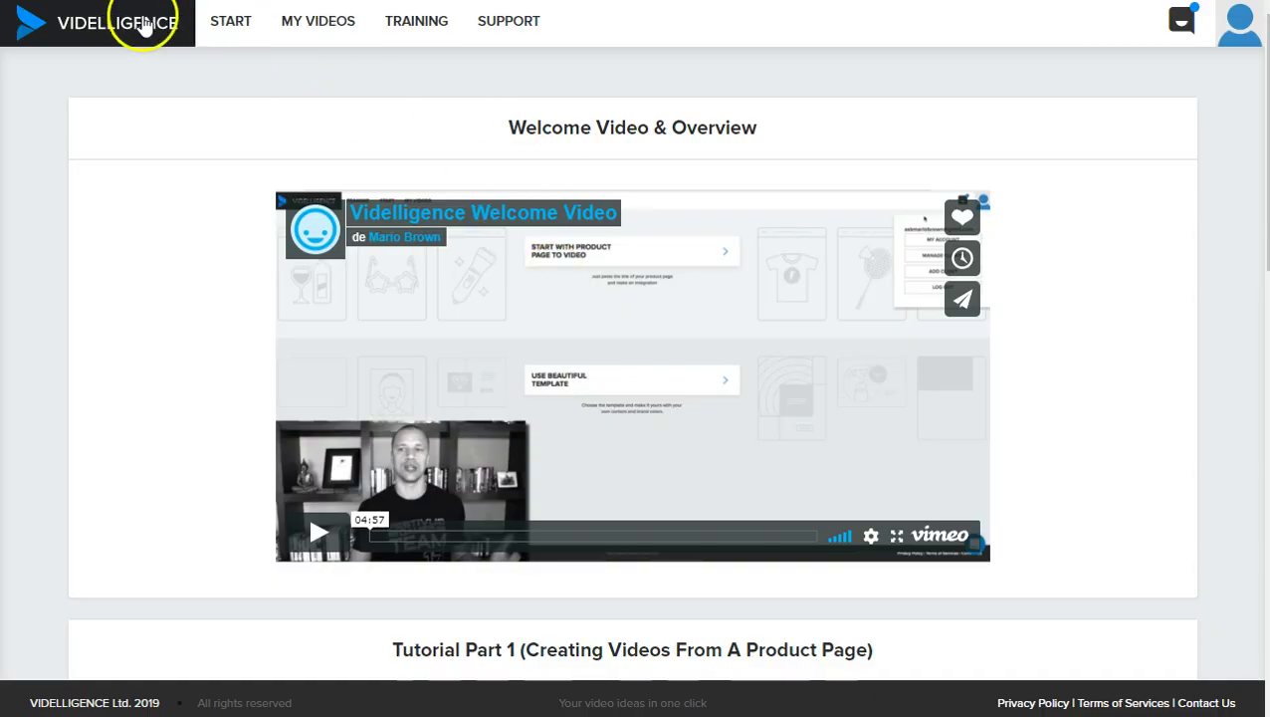
# View the two video creation options on the Videlligence start page and open the saved videos library.
pyautogui.click(233, 22)
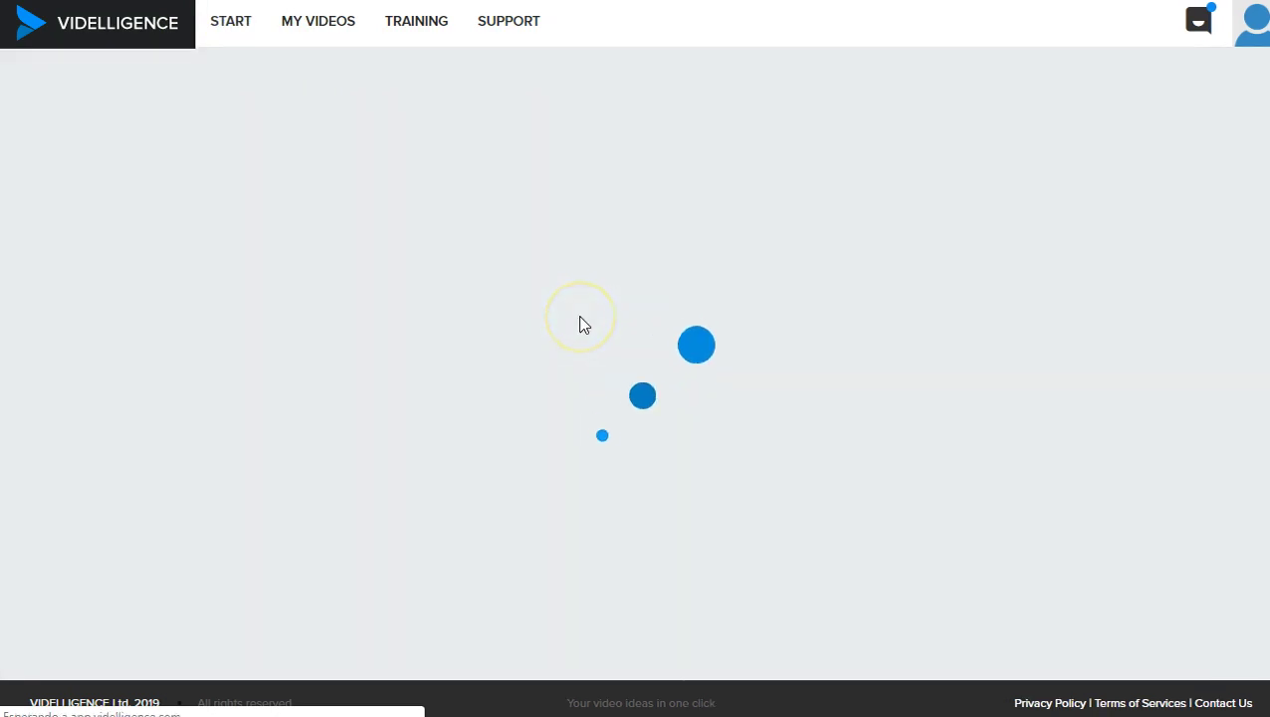
pyautogui.click(581, 189)
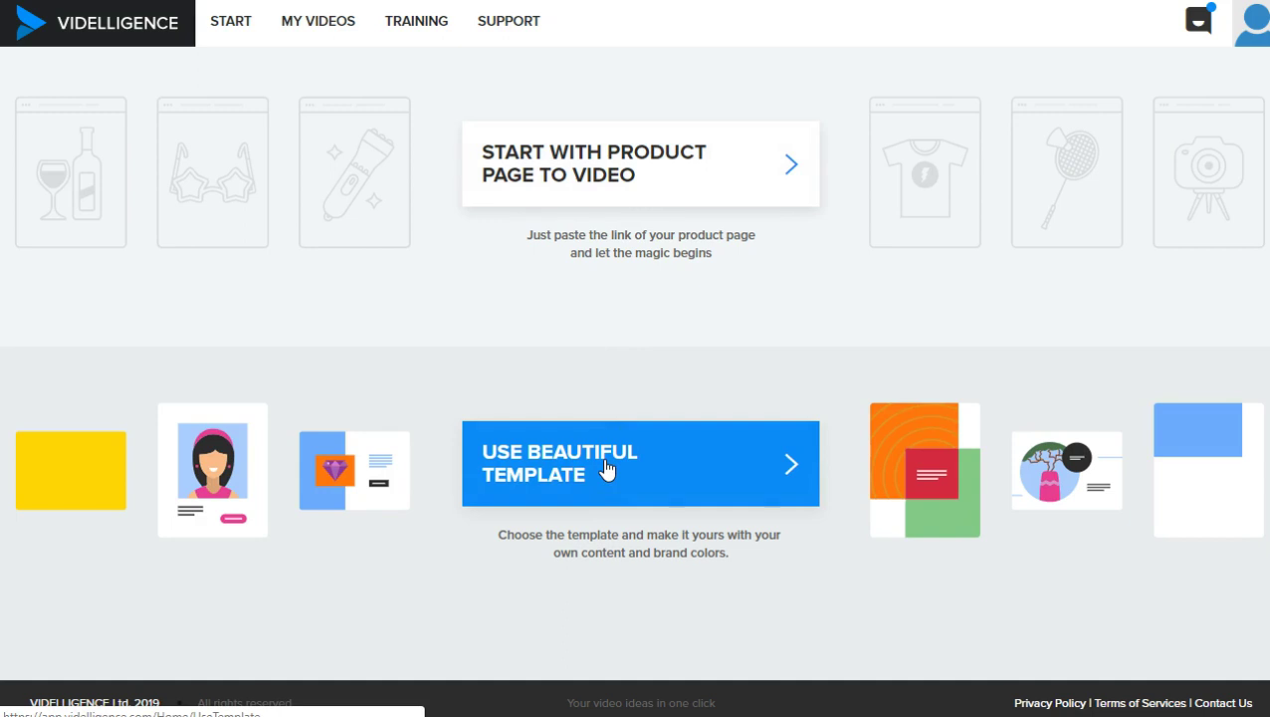
pyautogui.click(348, 27)
pyautogui.click(355, 383)
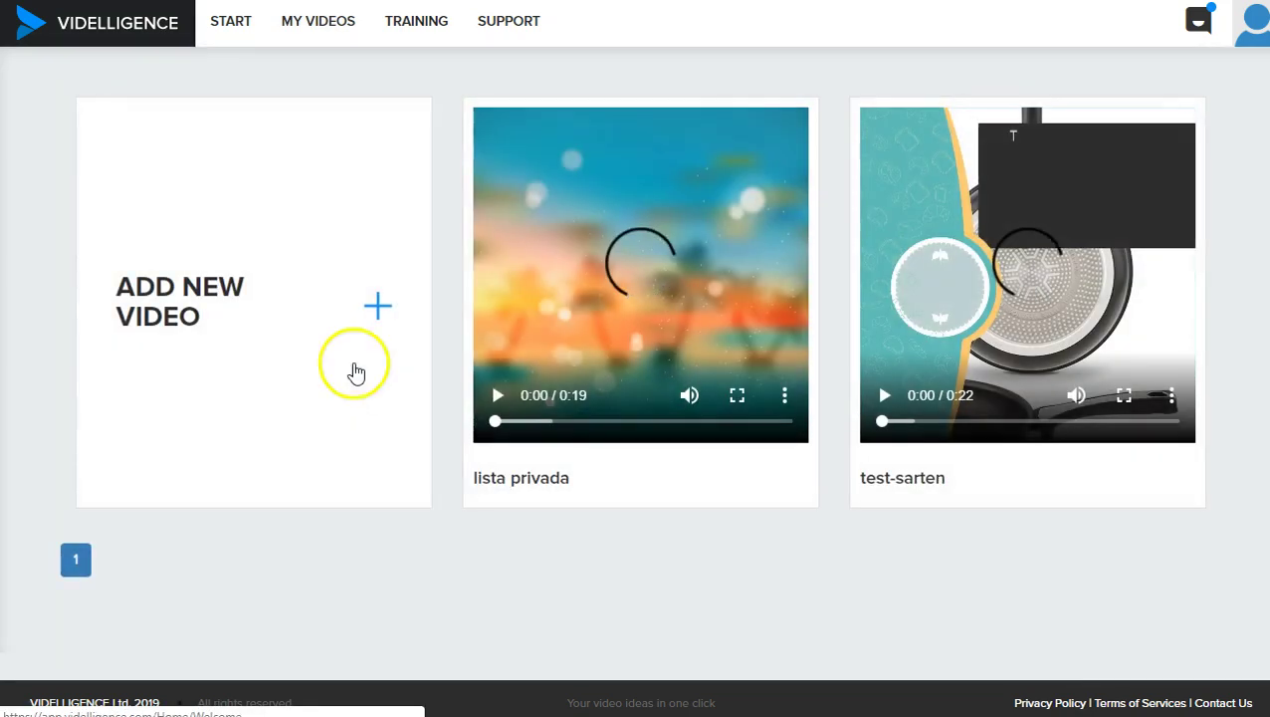
# Examine the upload, download, edit and delete options of the saved "lista privada" video.
pyautogui.moveTo(618, 366)
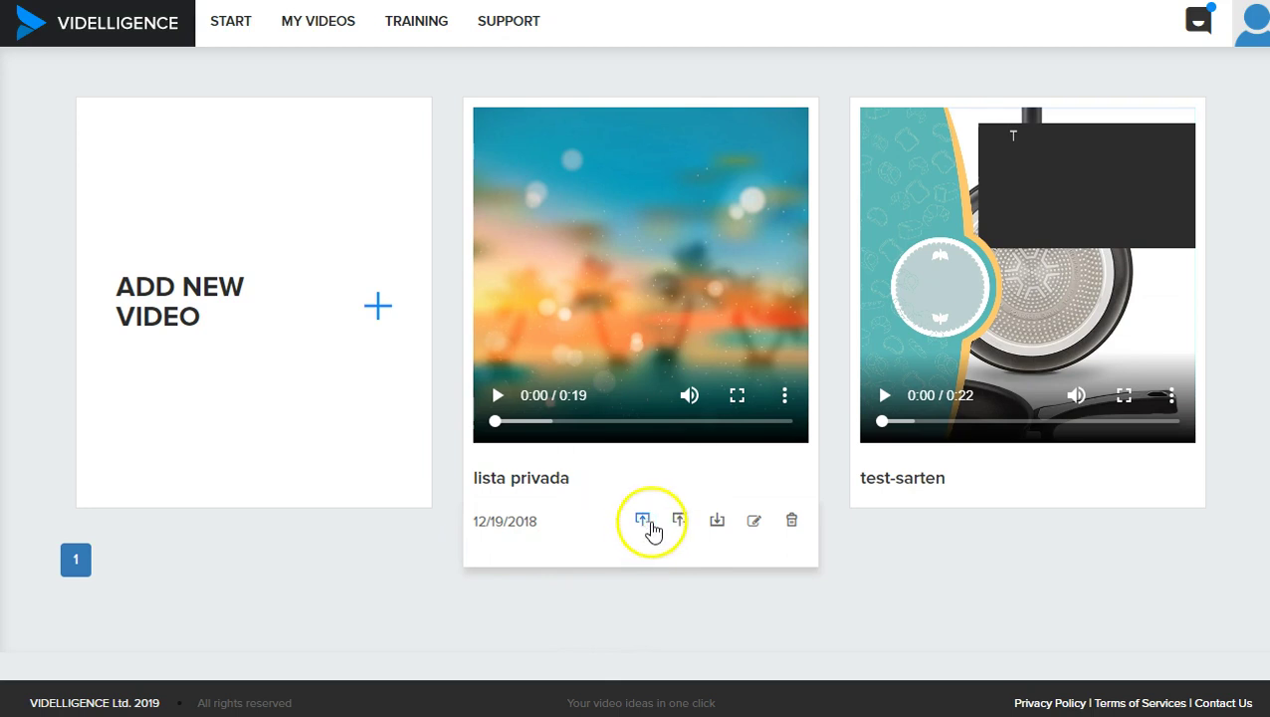
pyautogui.click(679, 523)
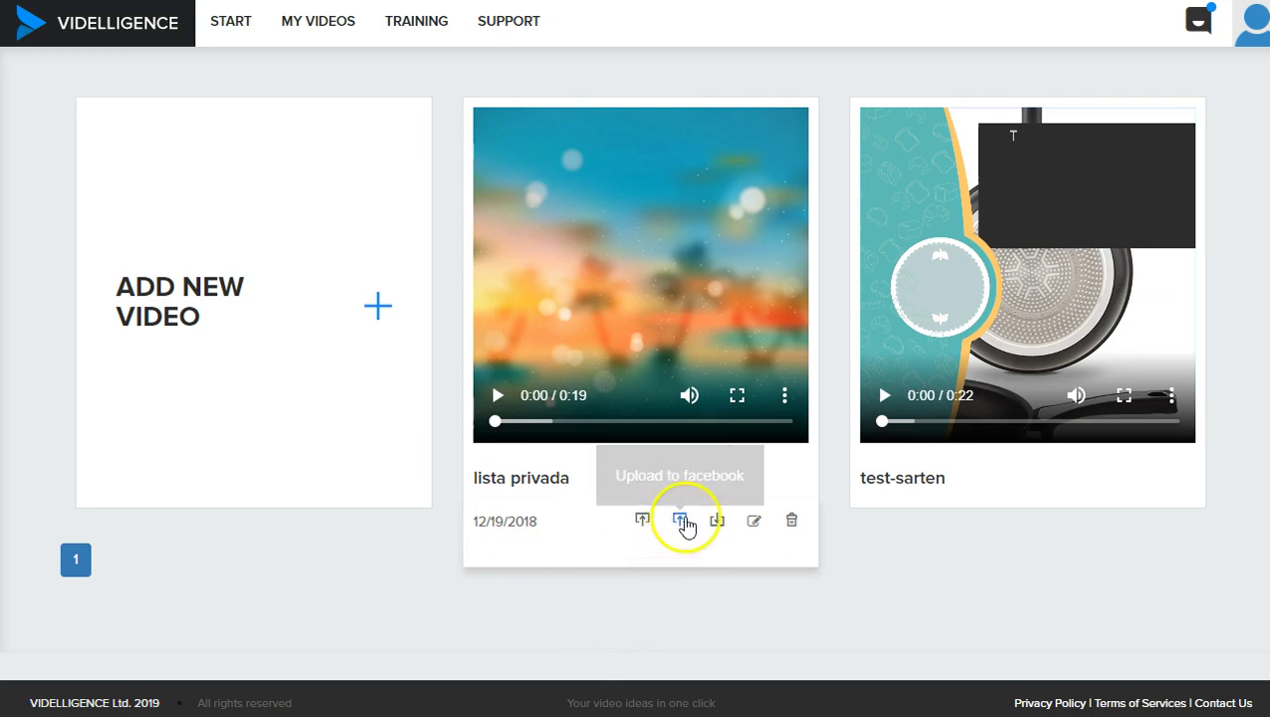
pyautogui.click(713, 524)
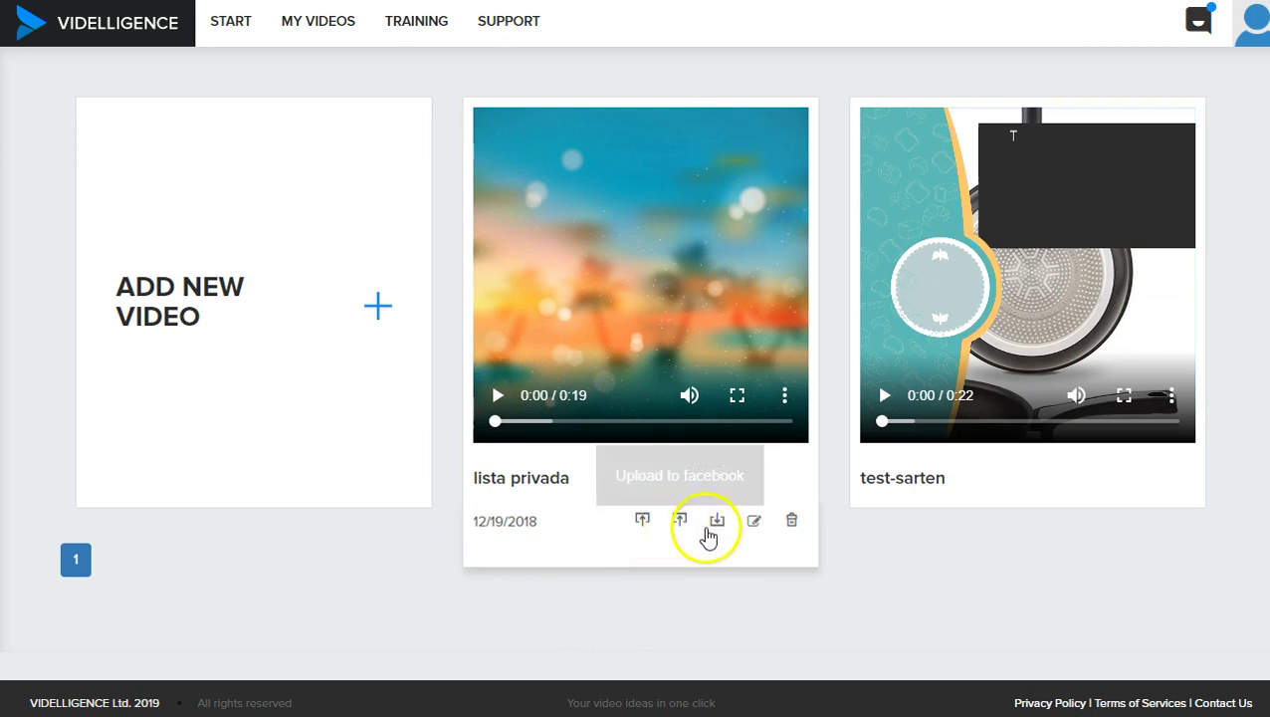
pyautogui.click(772, 528)
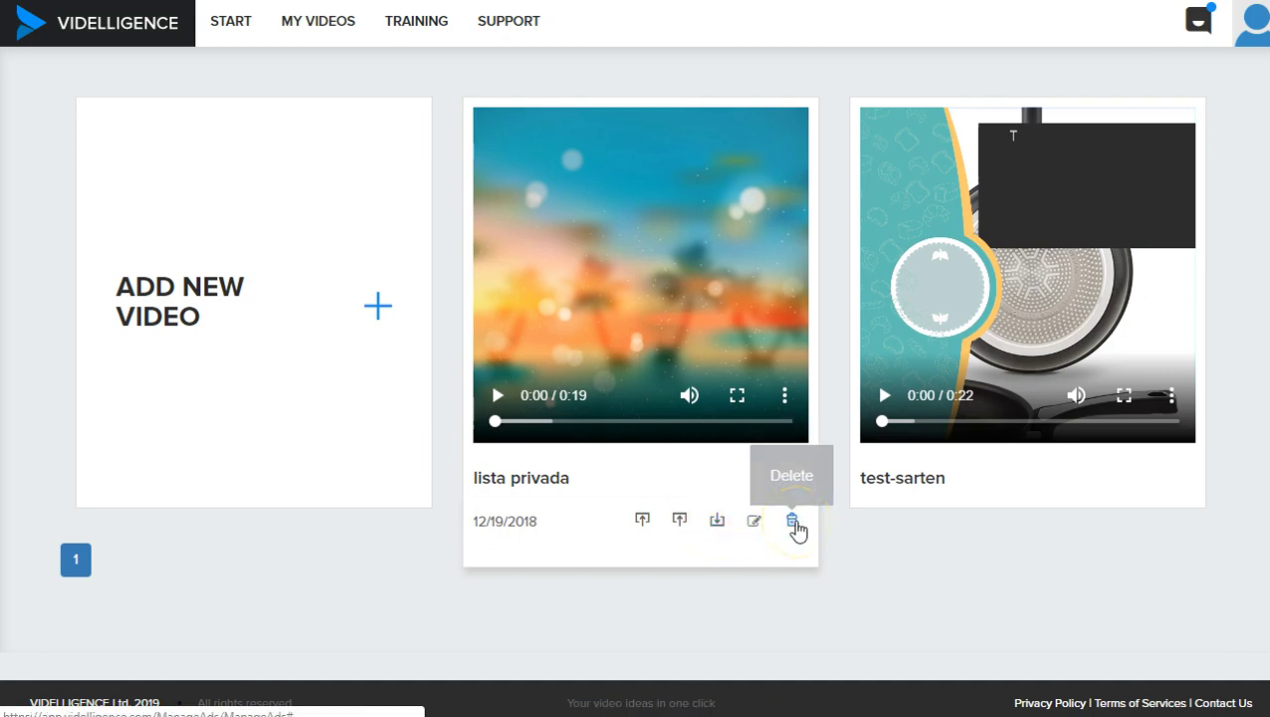
pyautogui.click(1059, 287)
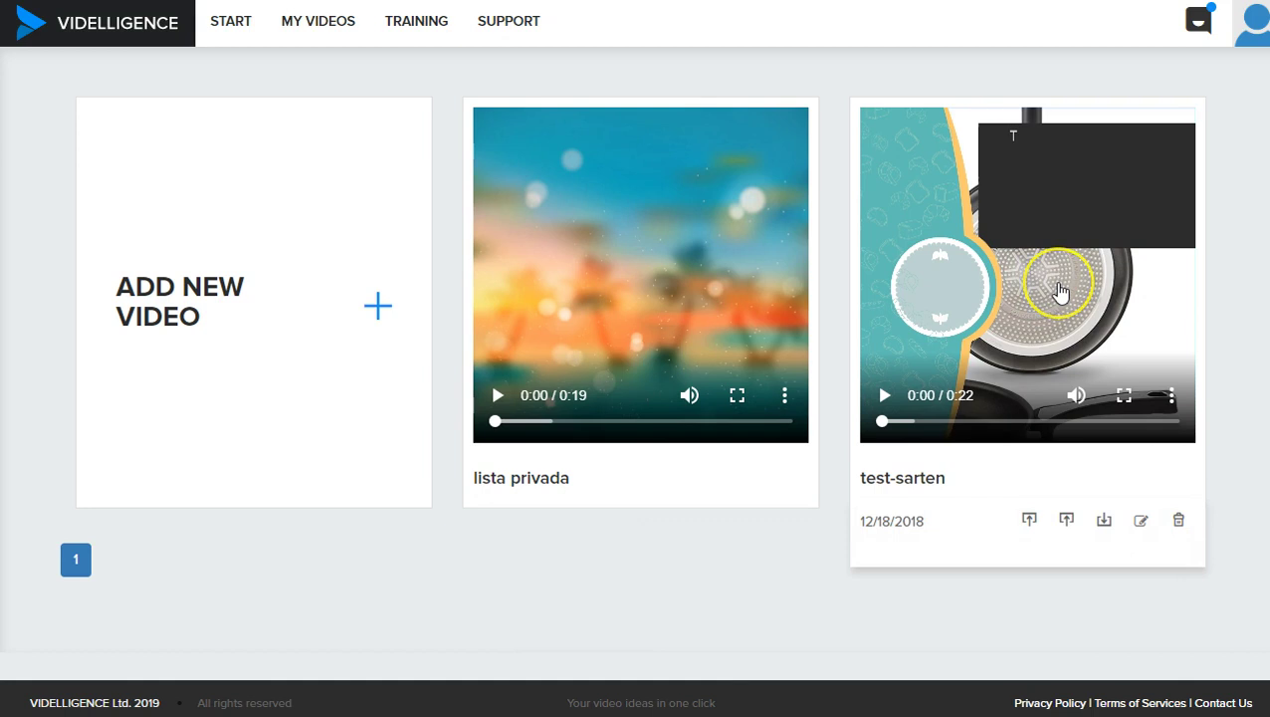
# Play the saved "test-sarten" and "lista privada" videos.
pyautogui.click(1059, 317)
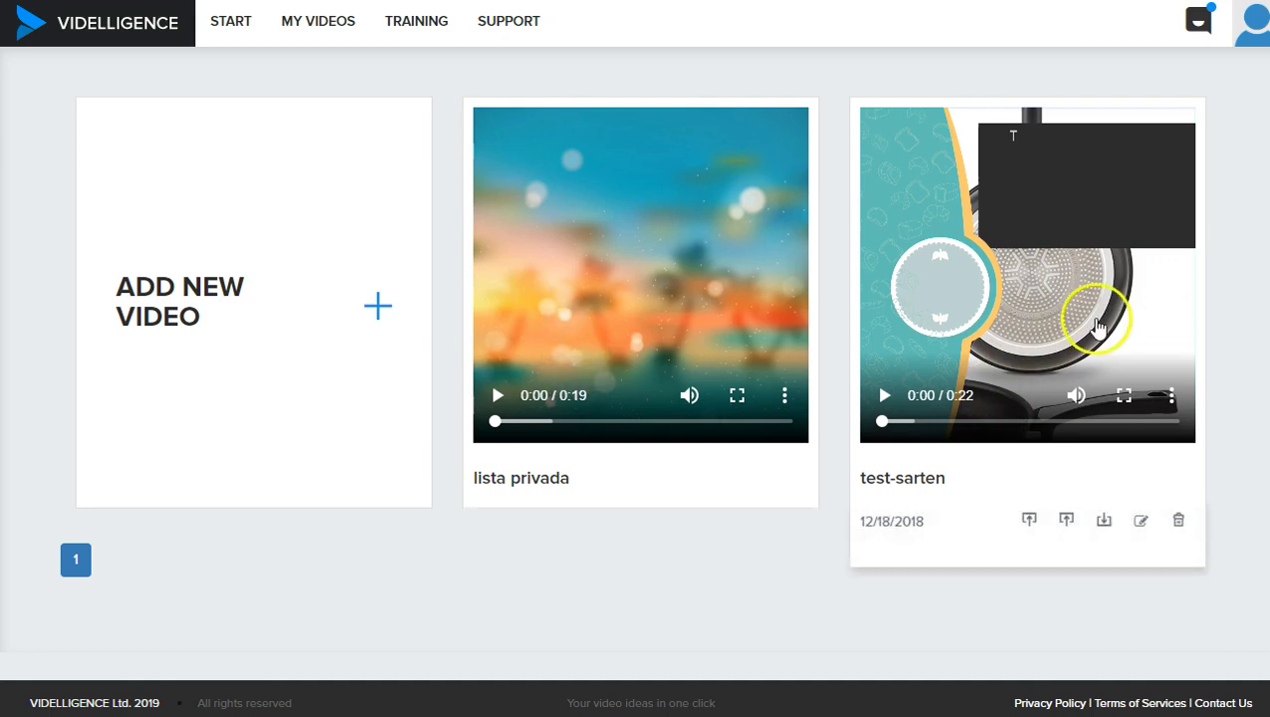
pyautogui.click(885, 399)
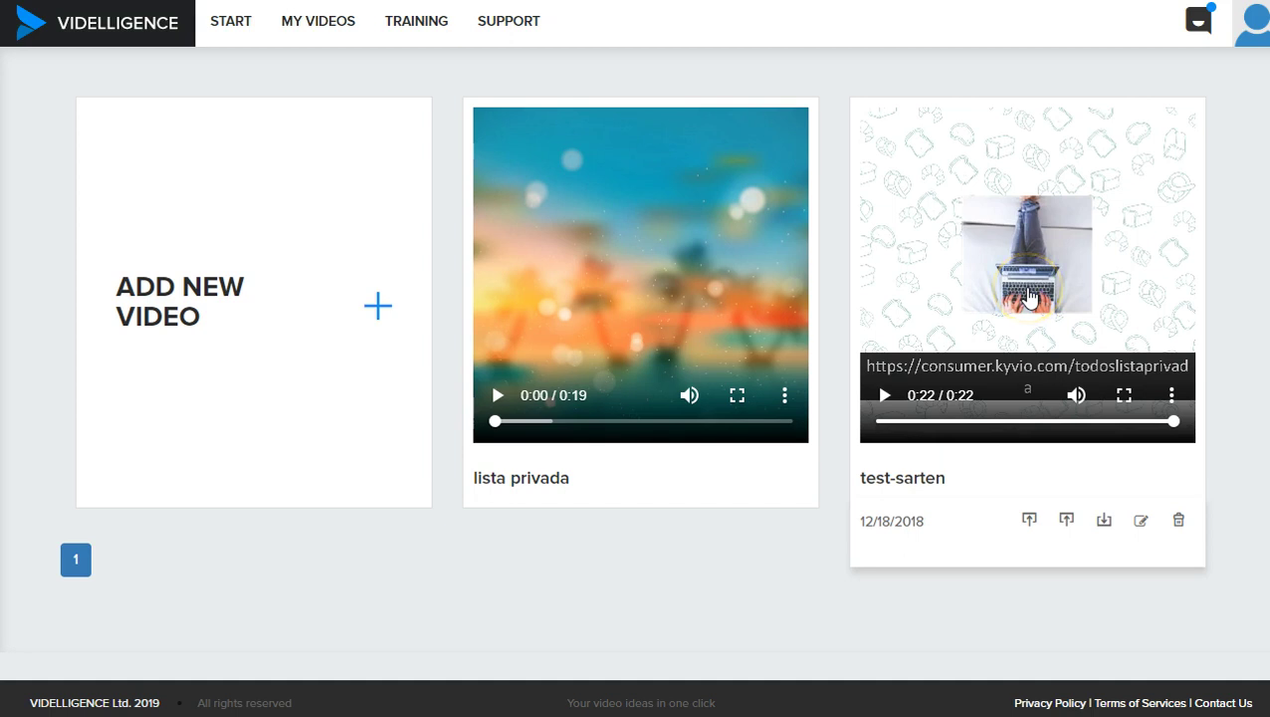
pyautogui.click(498, 396)
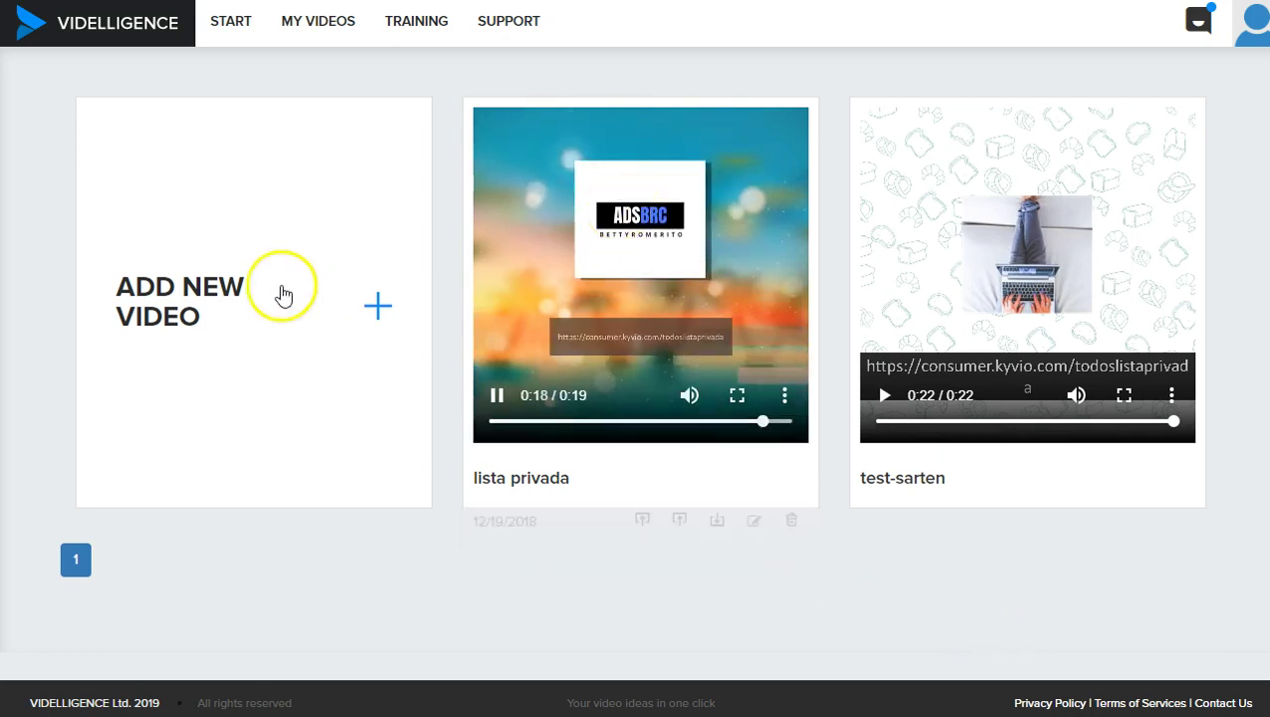
# Start a new product-page video and submit the Amazon link of the ENACFIRE E18 Bluetooth earphones.
pyautogui.click(156, 291)
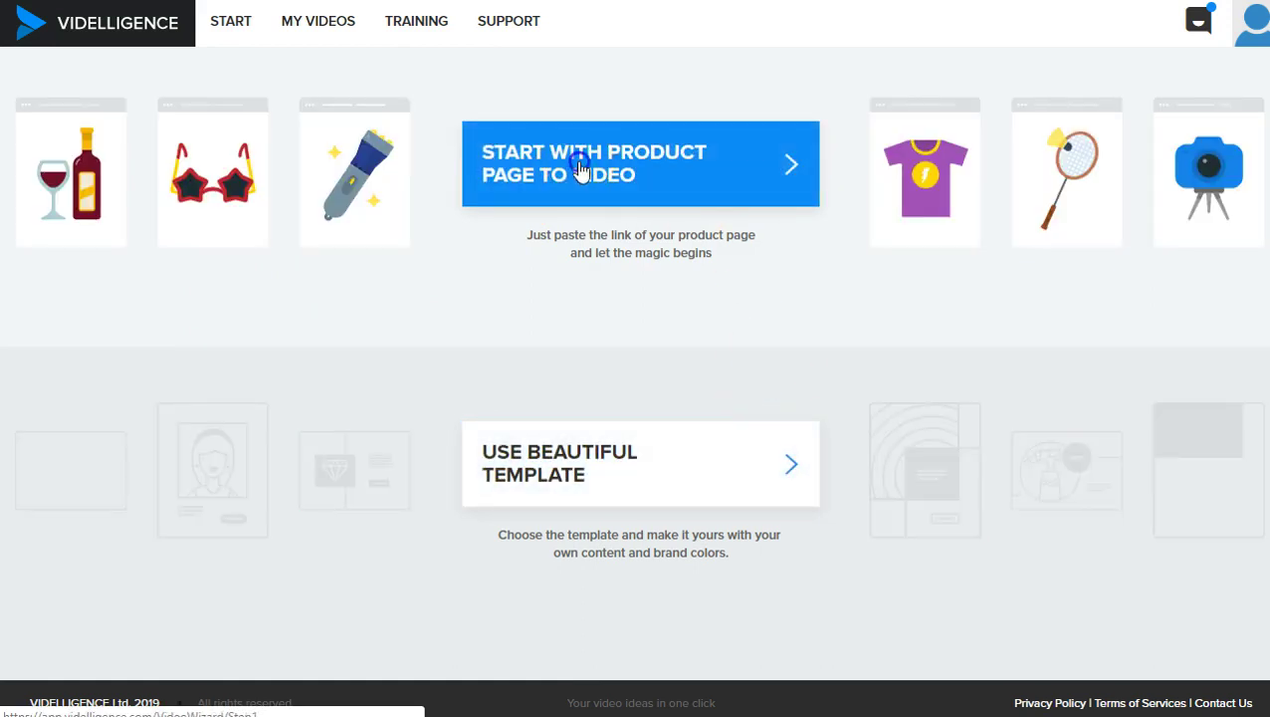
pyautogui.click(583, 172)
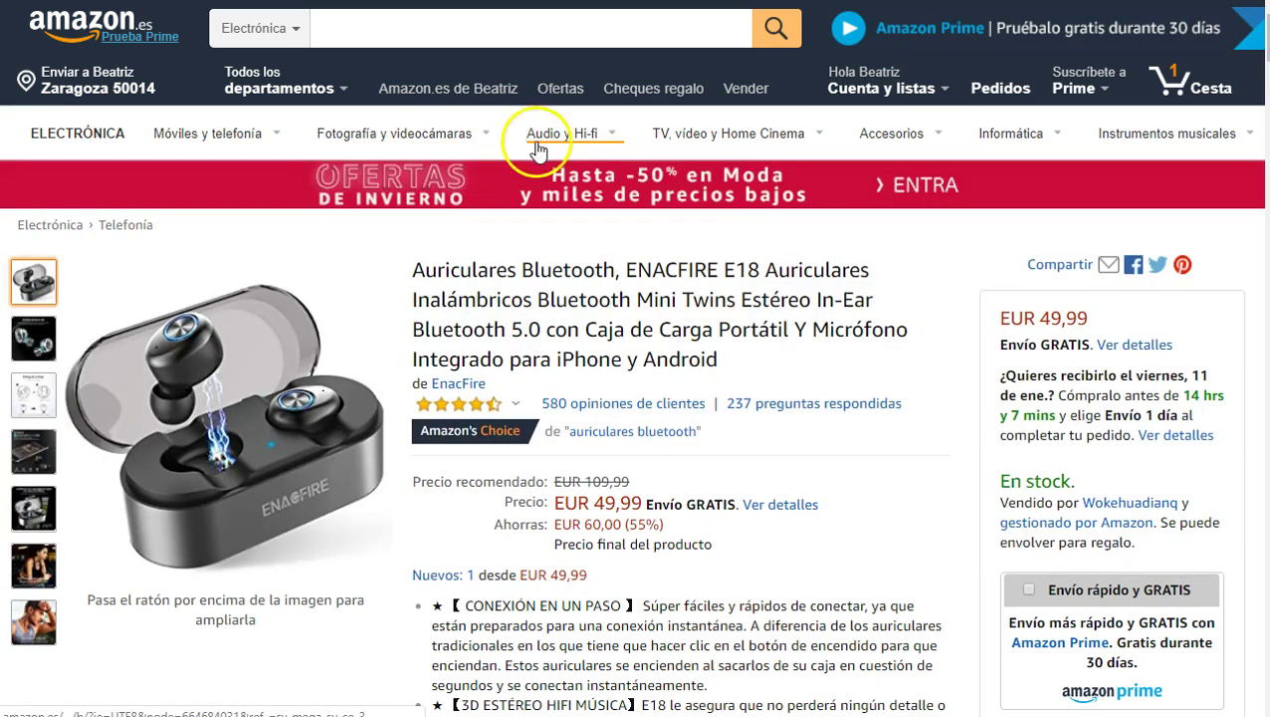
pyautogui.moveTo(545, 136)
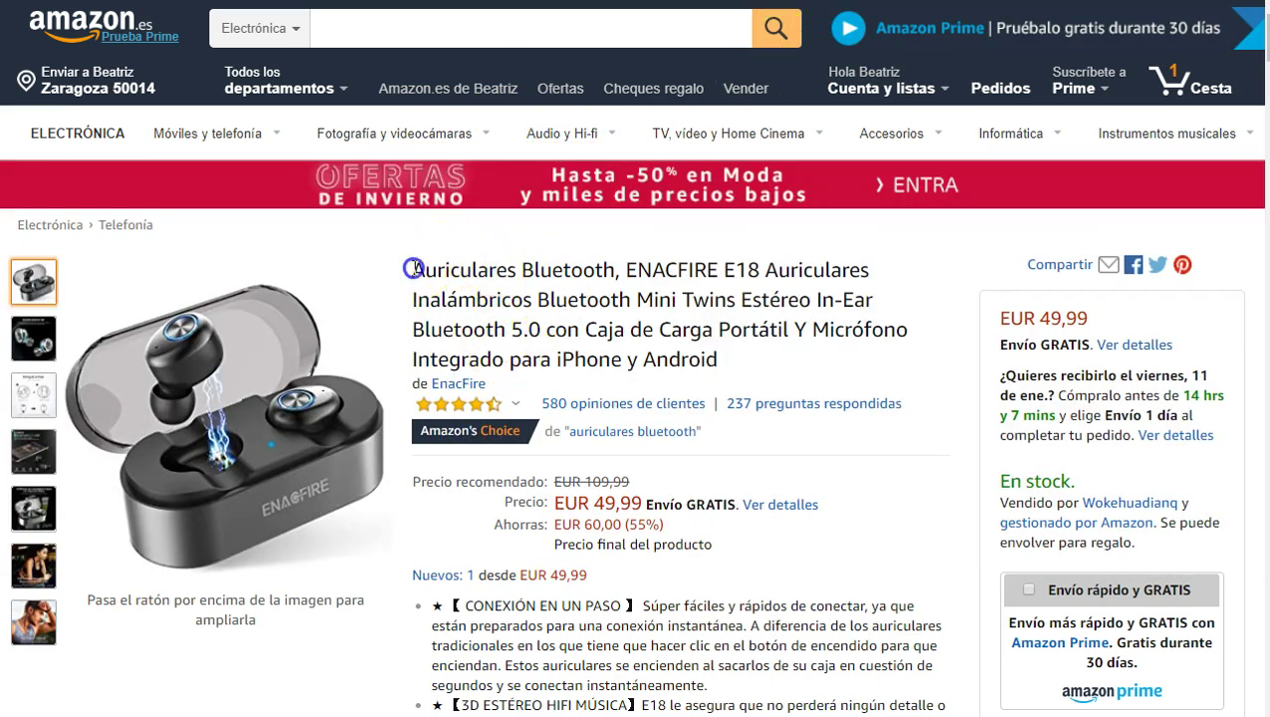
pyautogui.moveTo(406, 265); pyautogui.dragTo(724, 353)
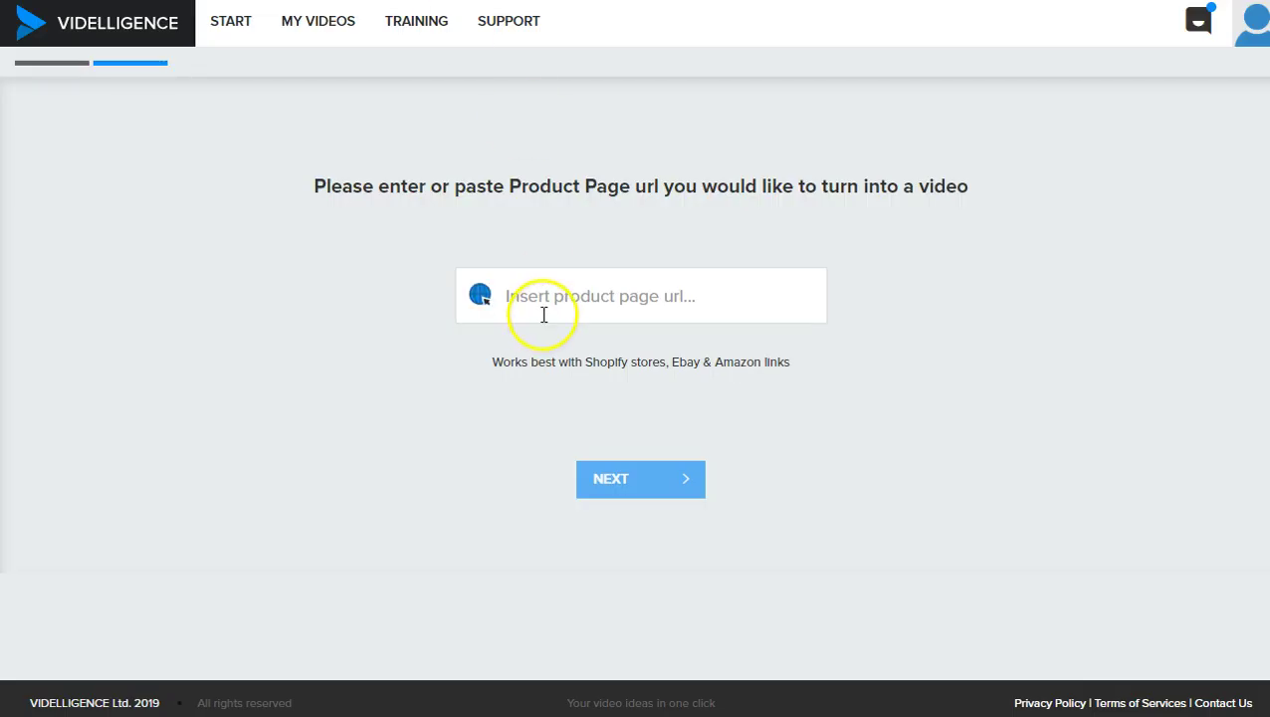
pyautogui.click(544, 315)
pyautogui.hotkey('ctrl', 'v')
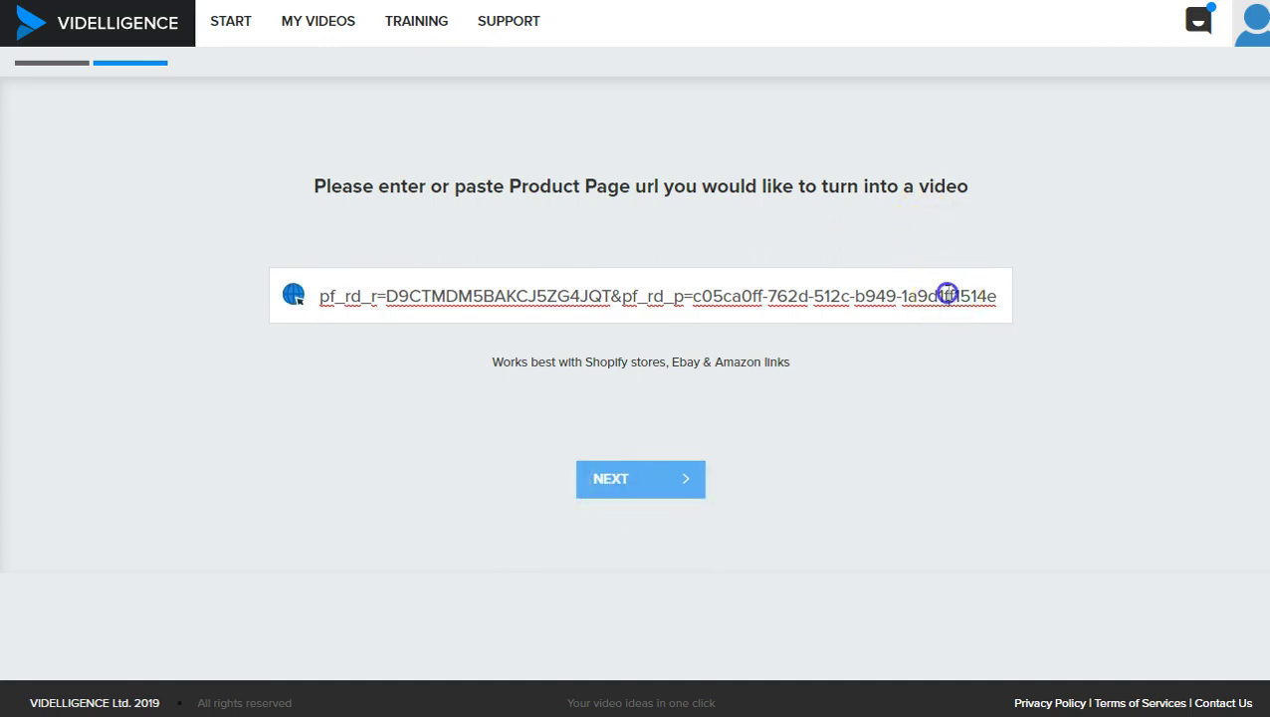
pyautogui.click(628, 479)
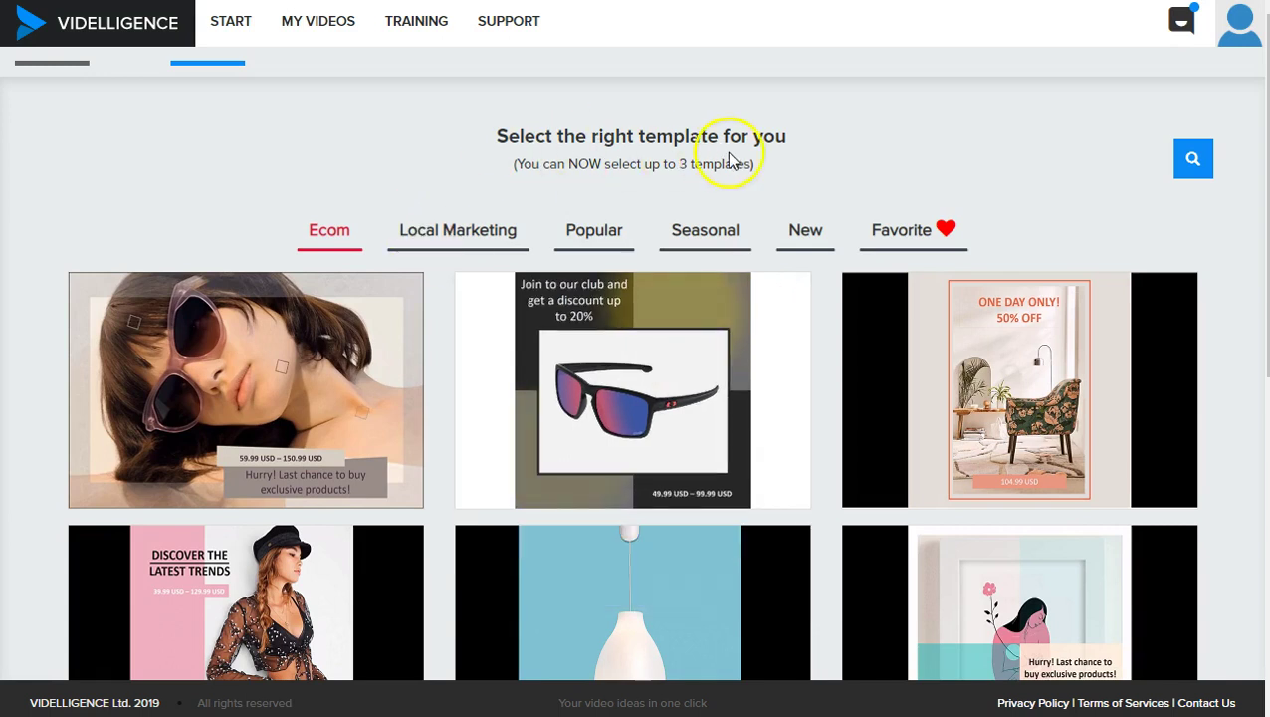
# Select the Exclusive Car Discount template from the Ecom category and continue to the product details.
pyautogui.scroll(-1, 730, 190)
pyautogui.moveTo(316, 311)
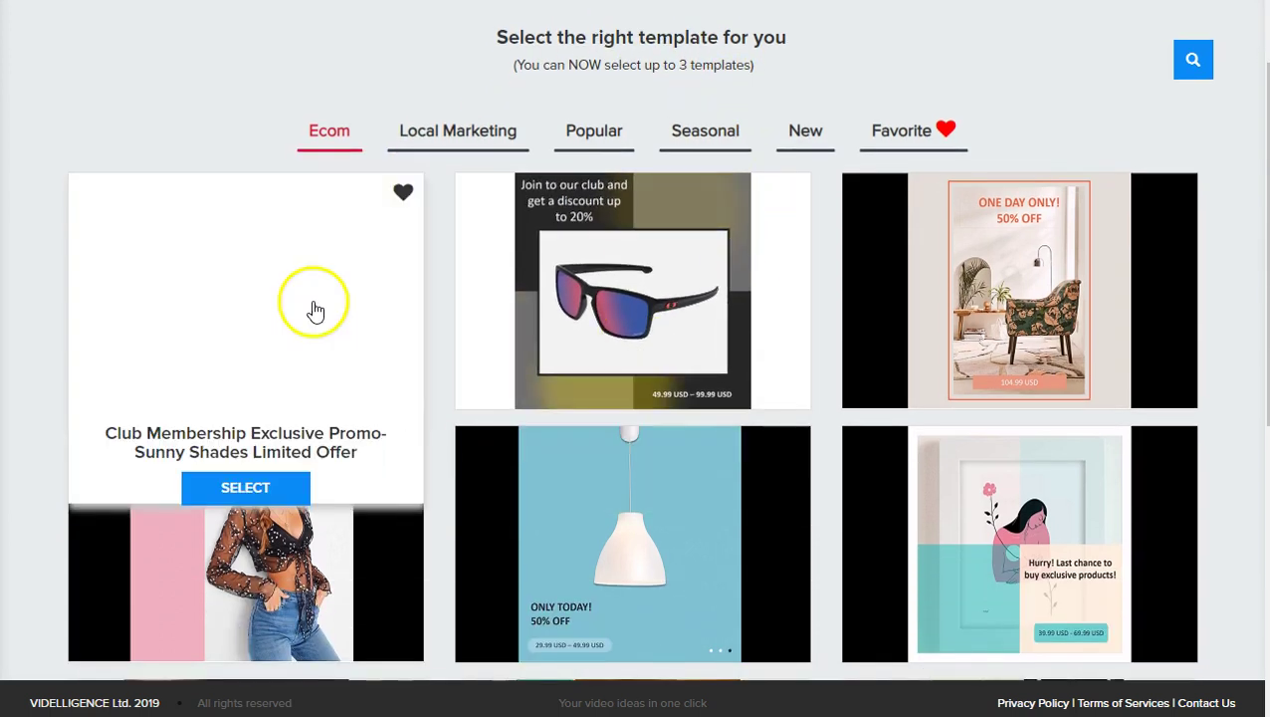
pyautogui.scroll(-2, 994, 495)
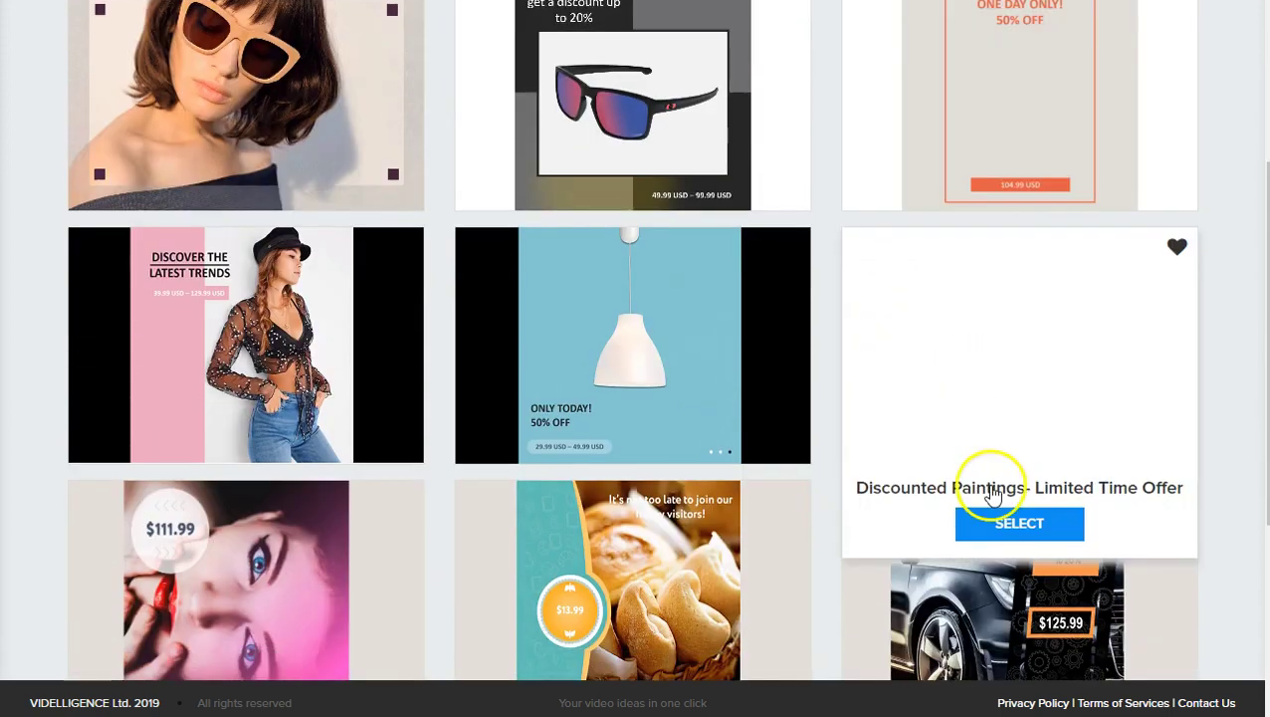
pyautogui.scroll(-3, 1245, 371)
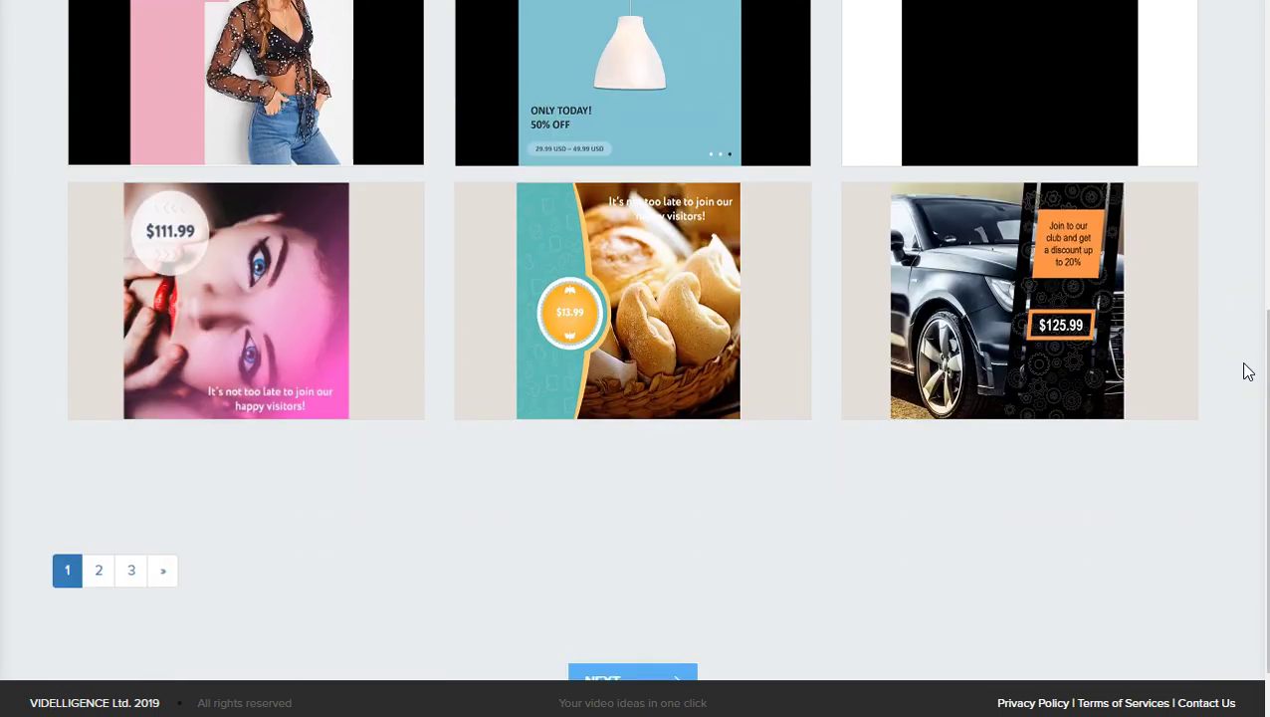
pyautogui.moveTo(1056, 306)
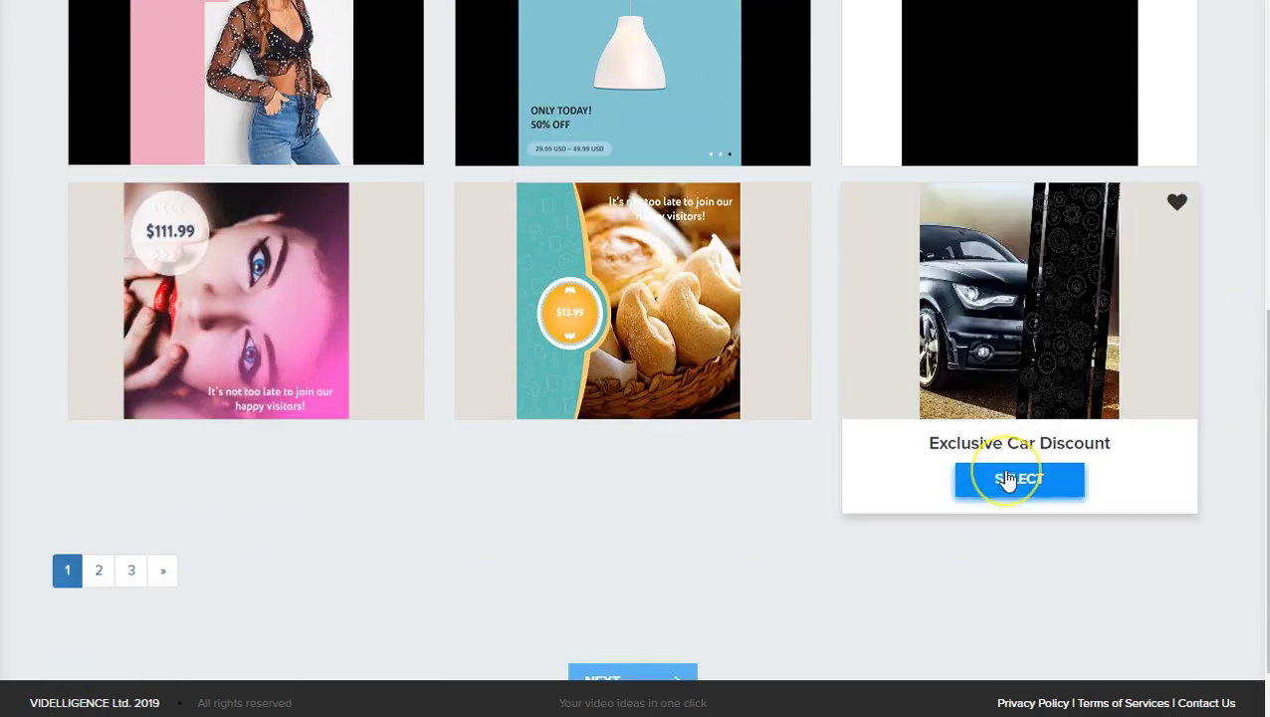
pyautogui.click(1008, 481)
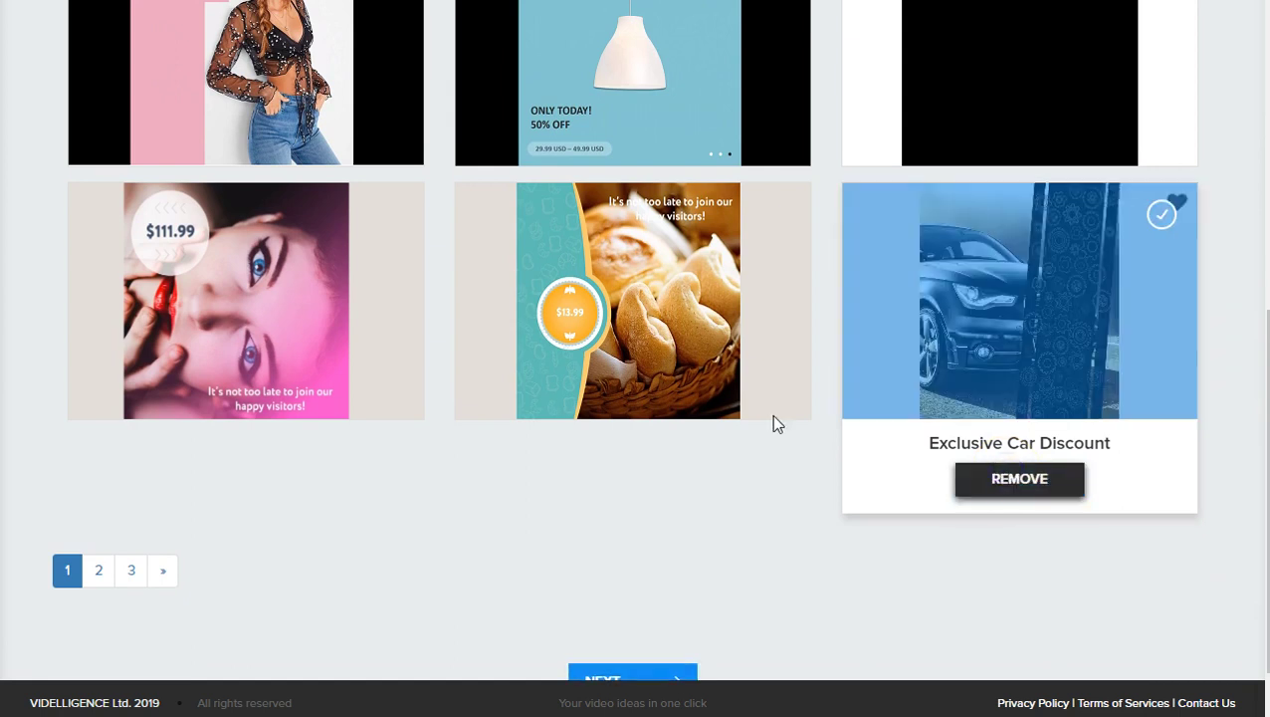
pyautogui.scroll(5, 615, 284)
pyautogui.scroll(1, 614, 284)
pyautogui.moveTo(614, 284)
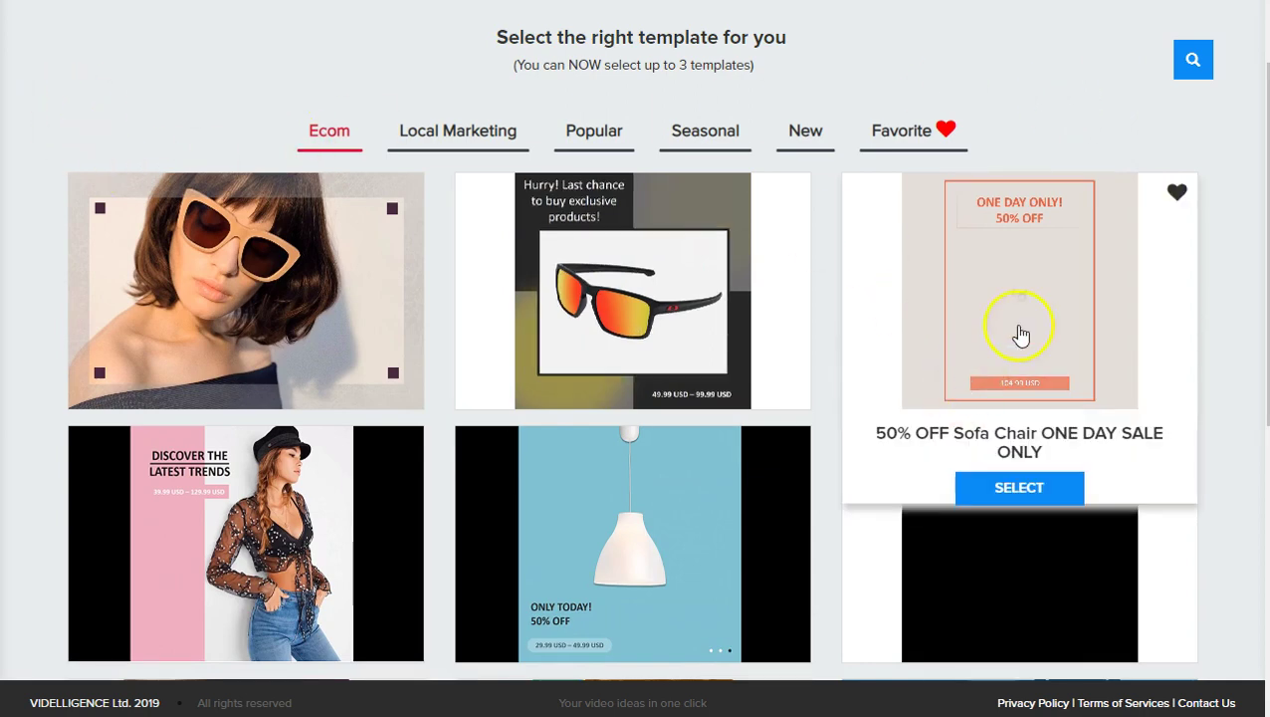
pyautogui.scroll(-5, 1237, 279)
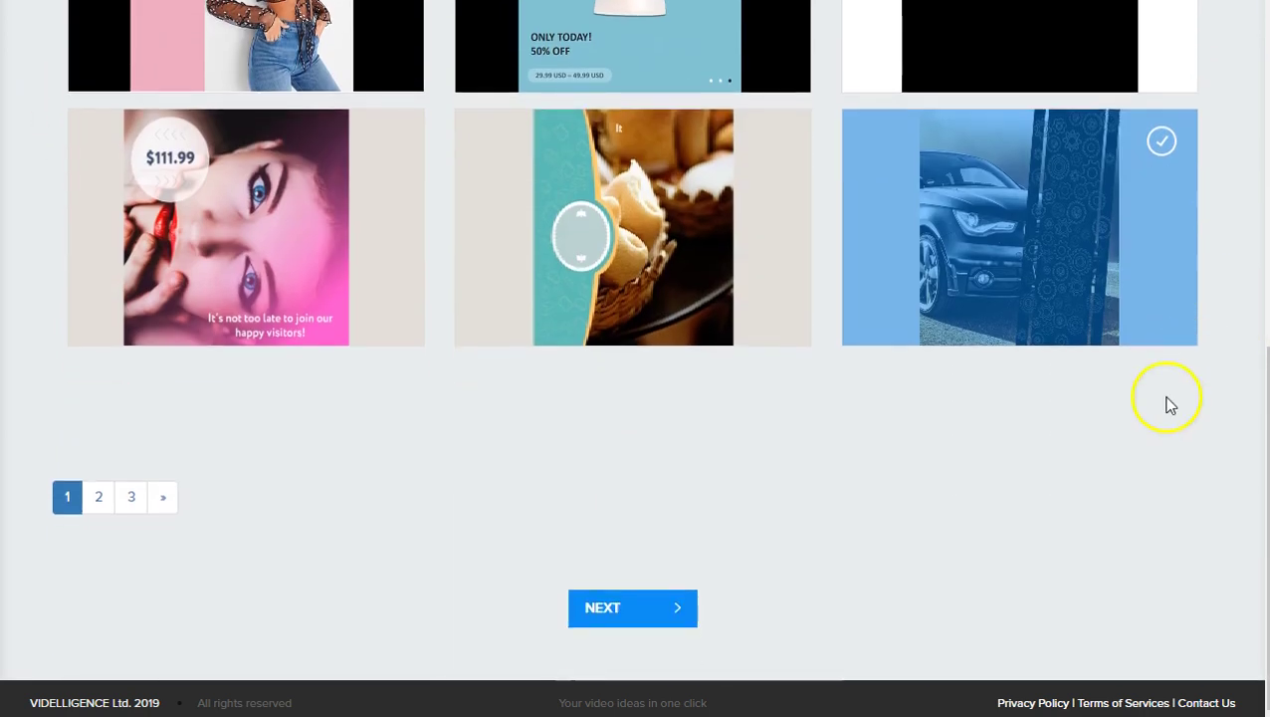
pyautogui.click(610, 605)
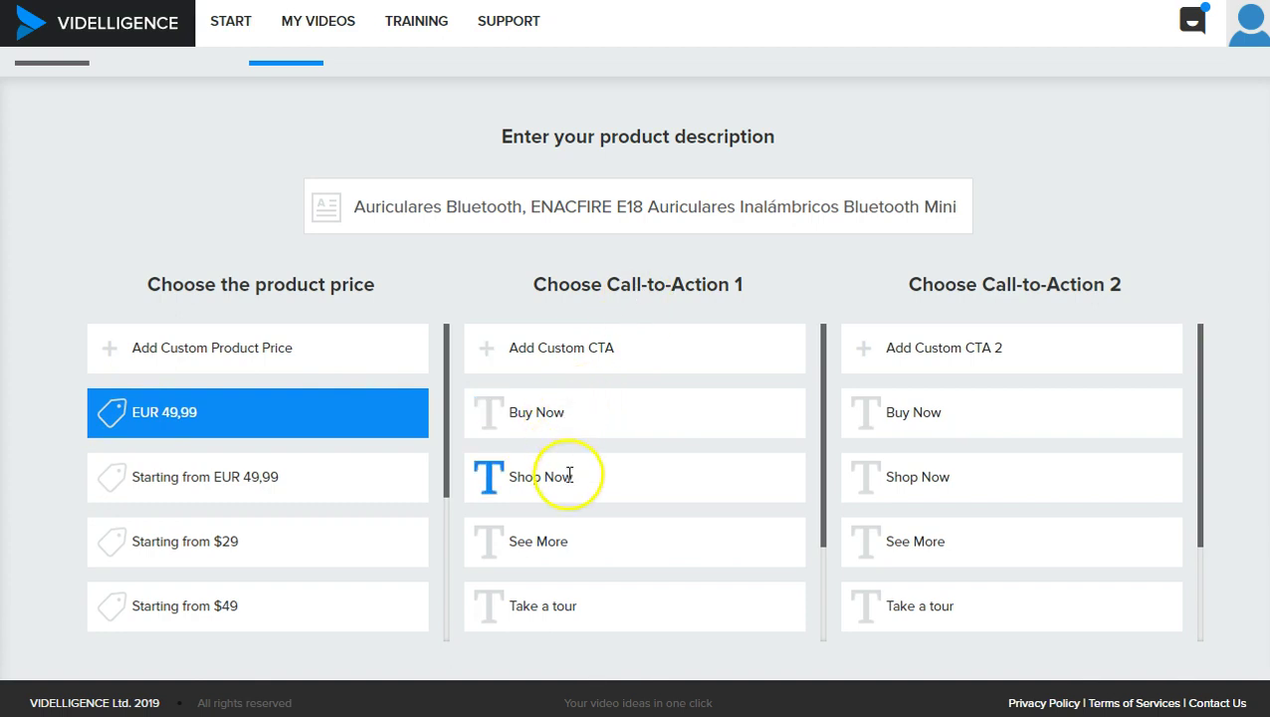
# Set Call-to-Action 1 to "Shop Now" and Call-to-Action 2 to "Take a tour", and continue to the images.
pyautogui.scroll(-2, 609, 488)
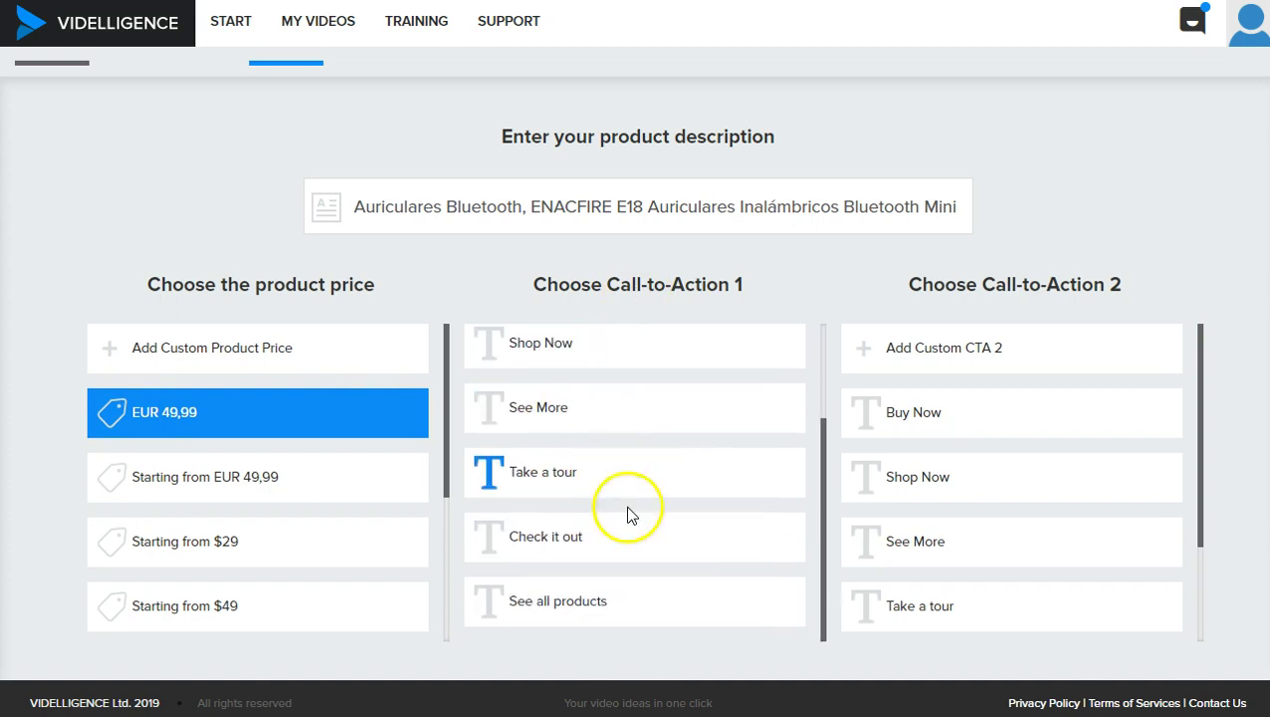
pyautogui.scroll(1, 567, 518)
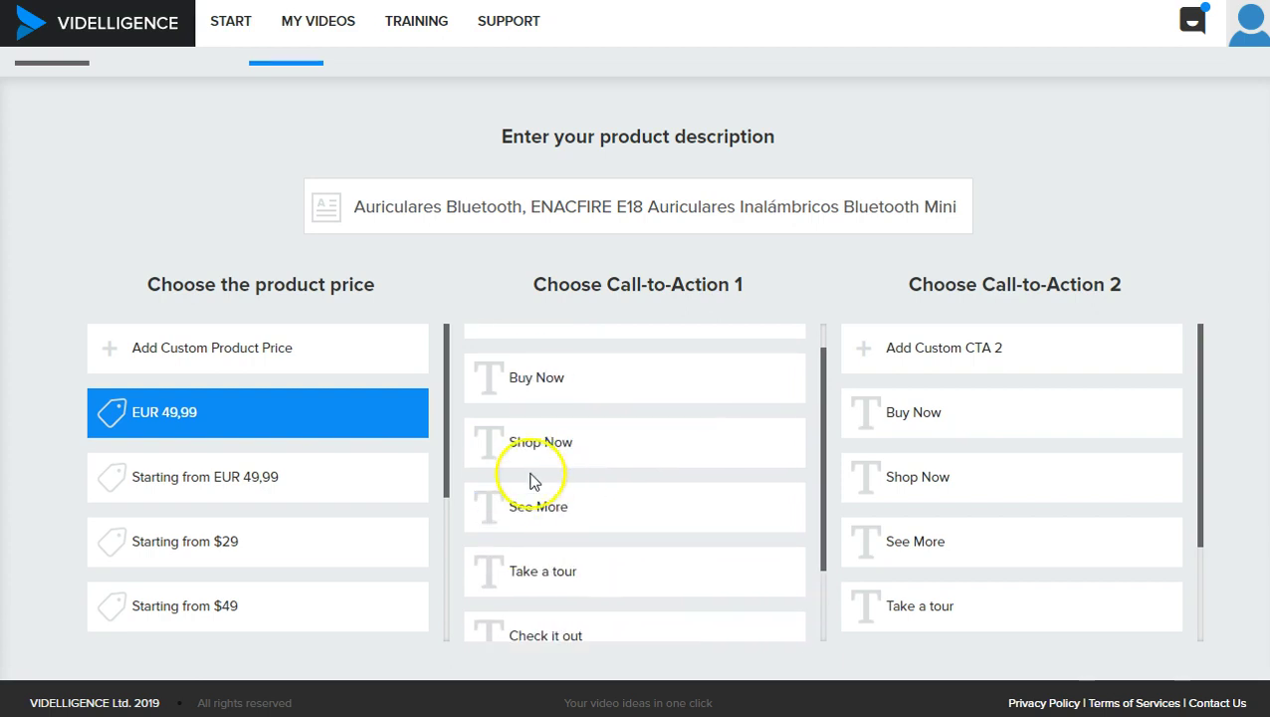
pyautogui.click(522, 443)
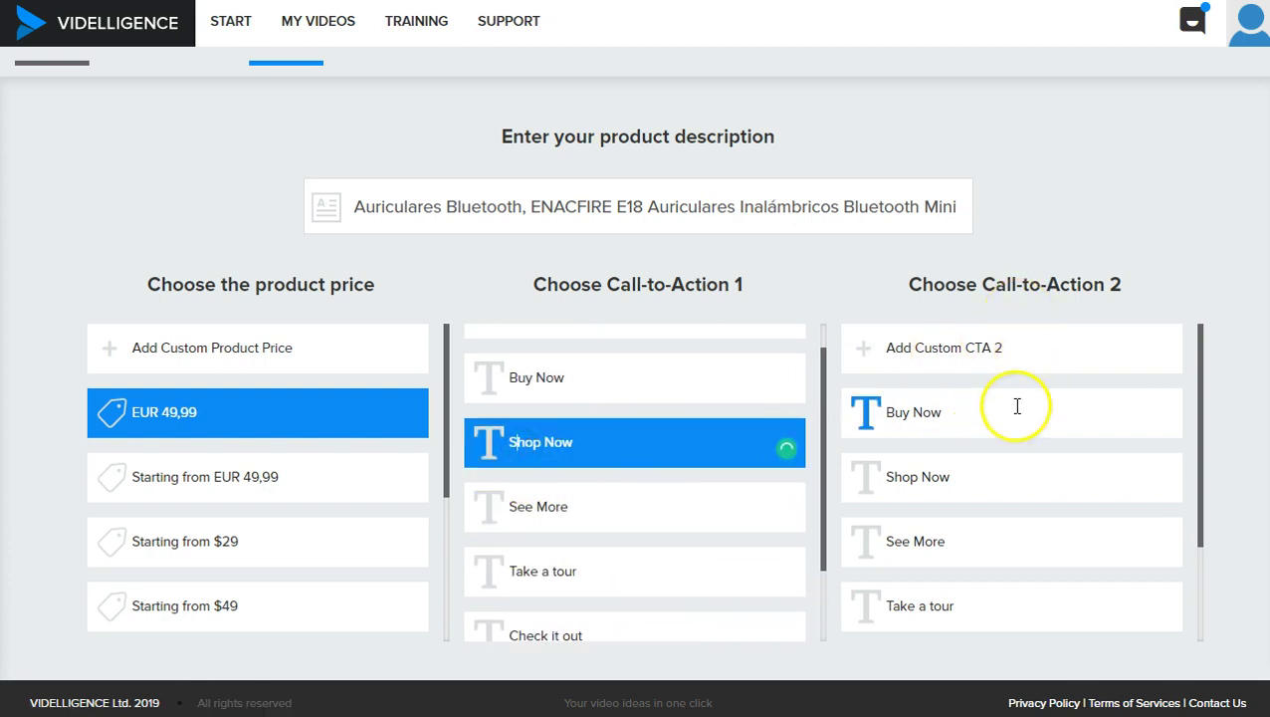
pyautogui.scroll(-2, 1013, 456)
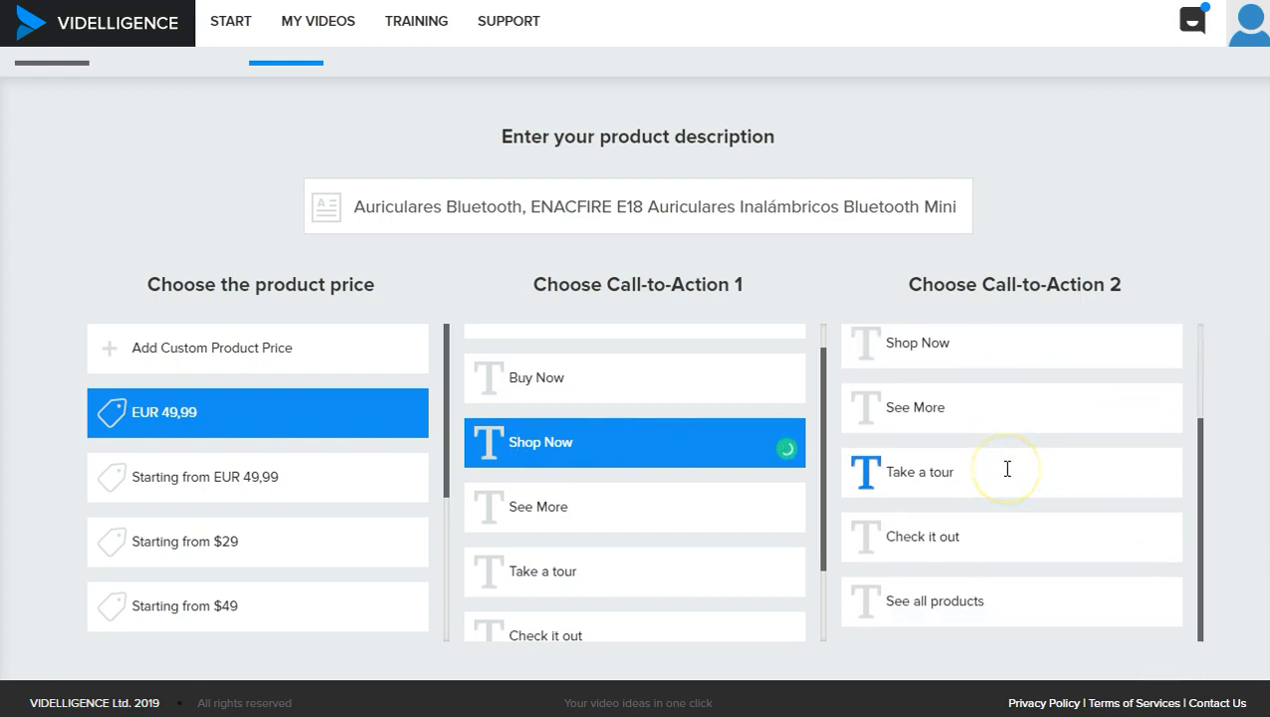
pyautogui.click(980, 469)
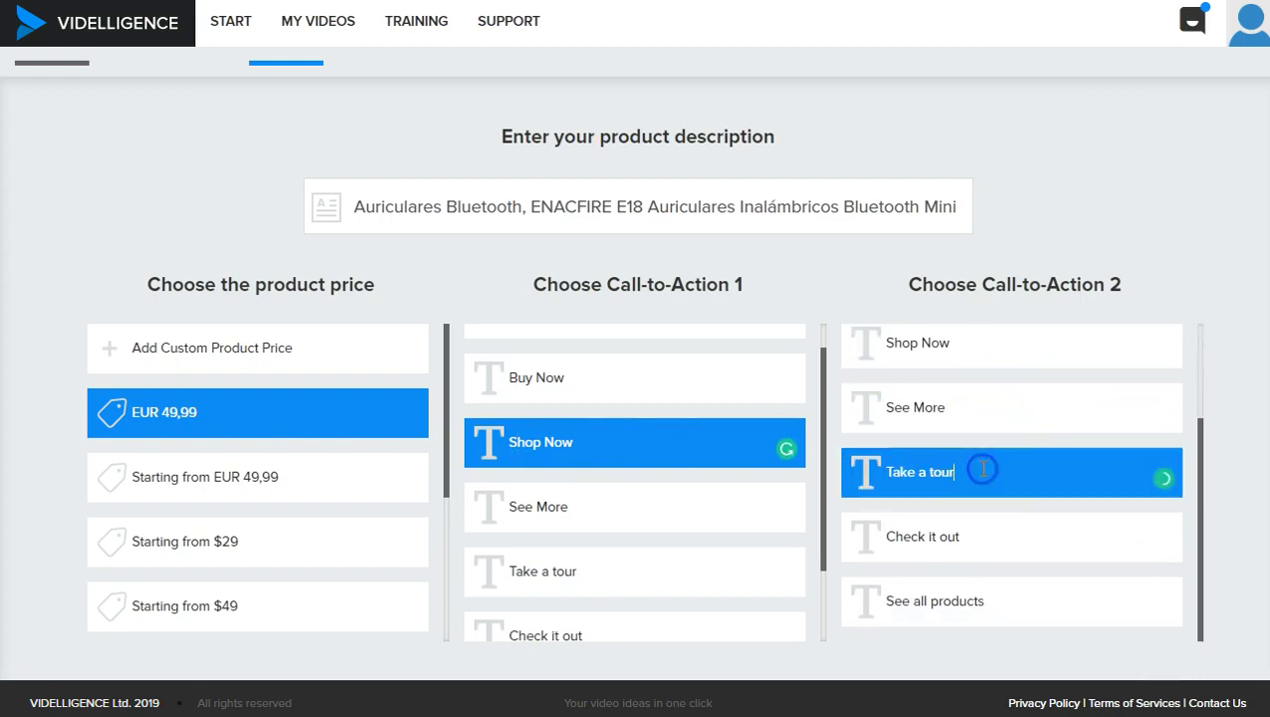
pyautogui.scroll(-1, 732, 281)
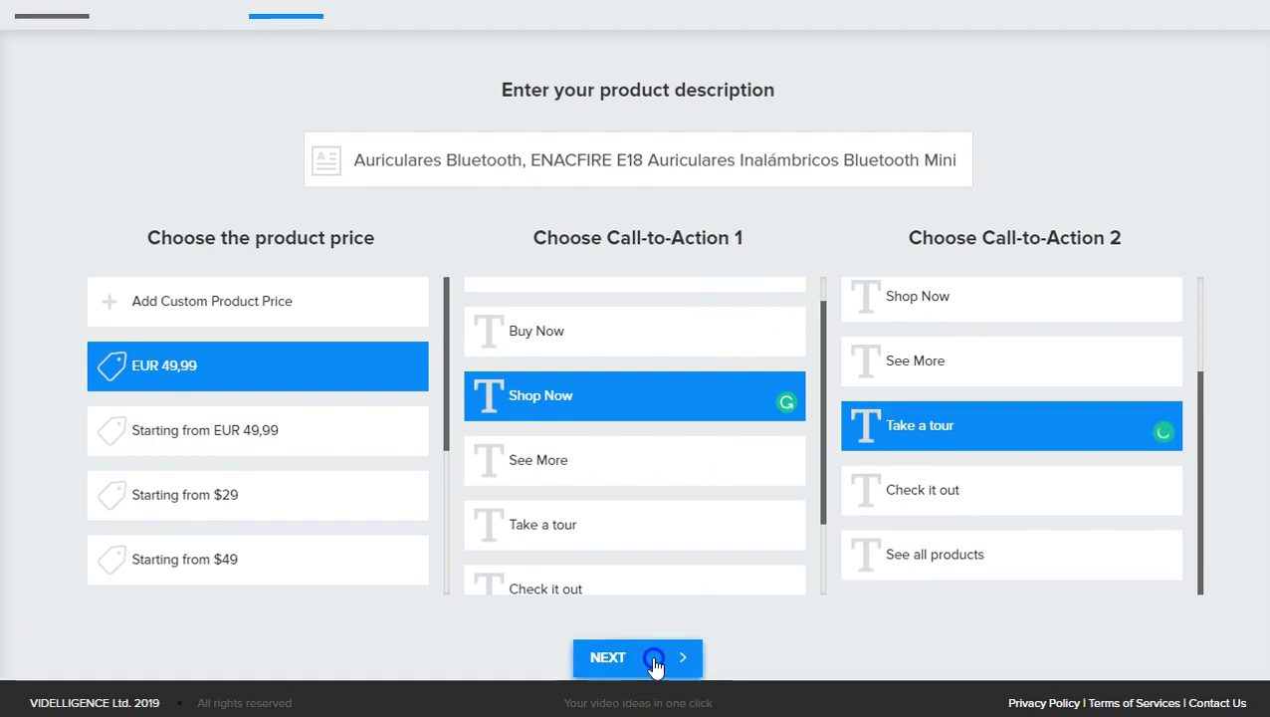
pyautogui.click(562, 649)
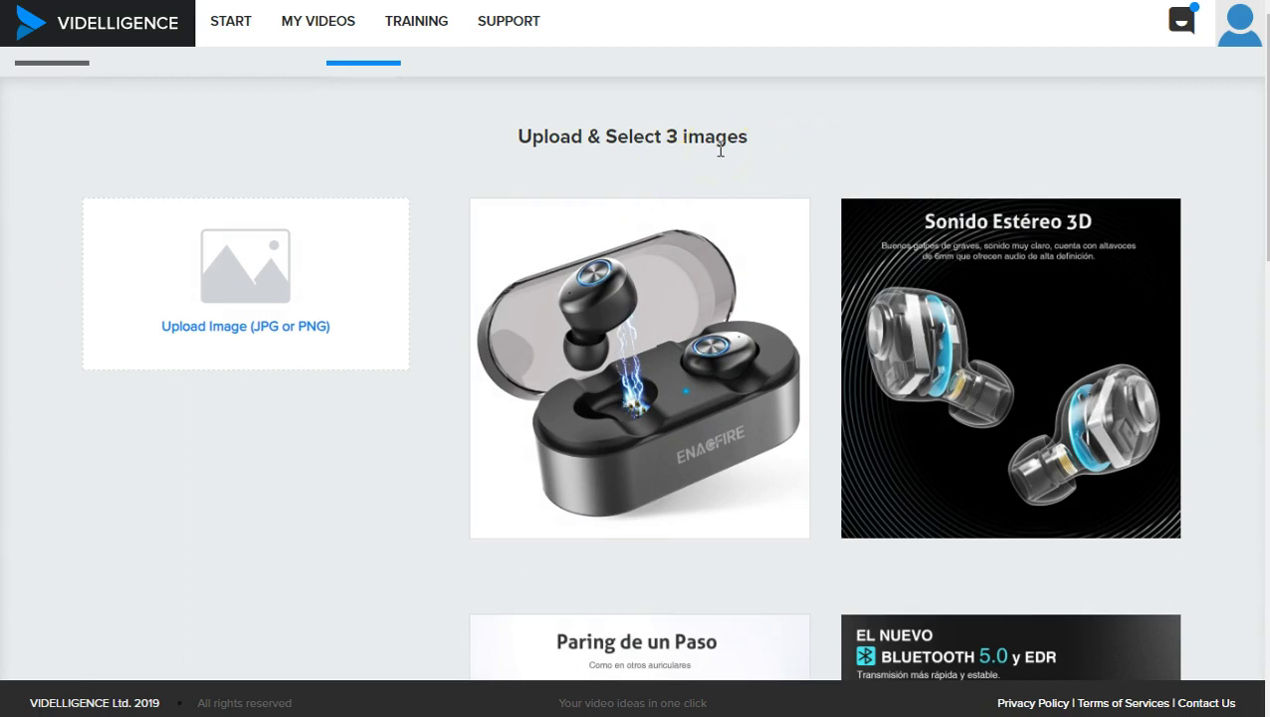
# Select the charging-case, Bluetooth 5.0 phone and gym woman images for the video, and continue to the background music.
pyautogui.scroll(-1, 694, 162)
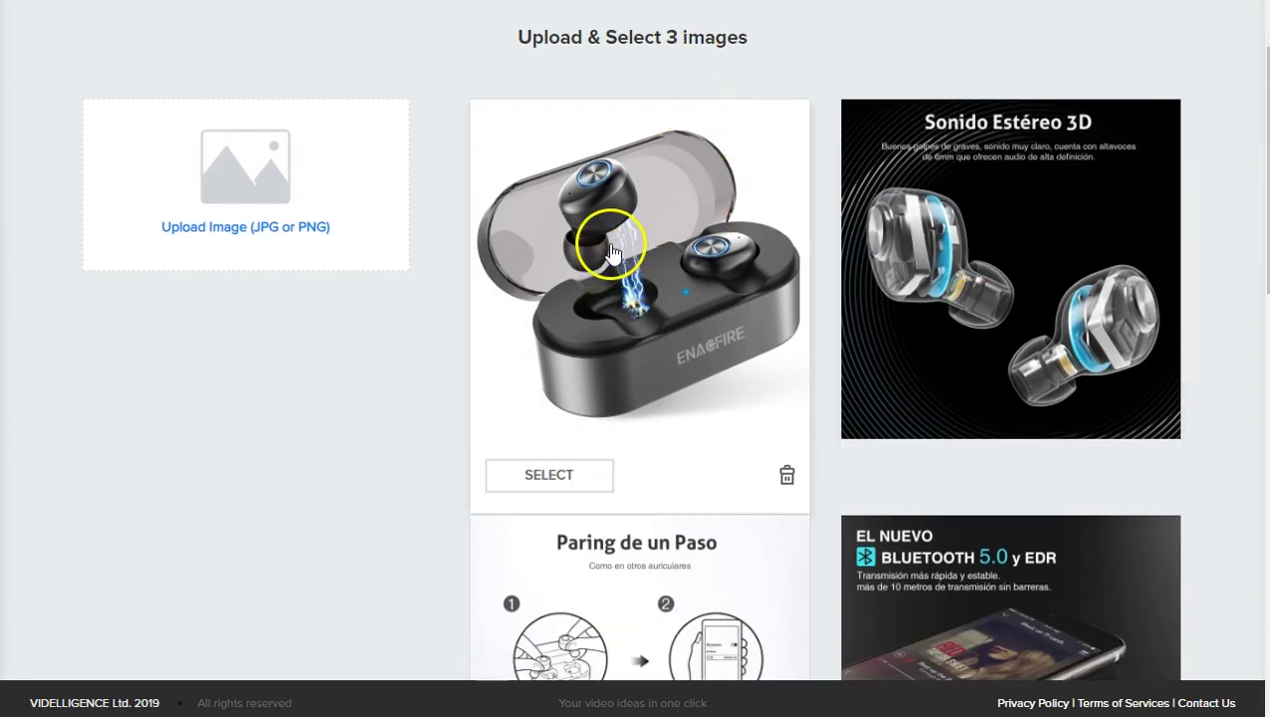
pyautogui.click(548, 478)
pyautogui.scroll(-5, 1025, 389)
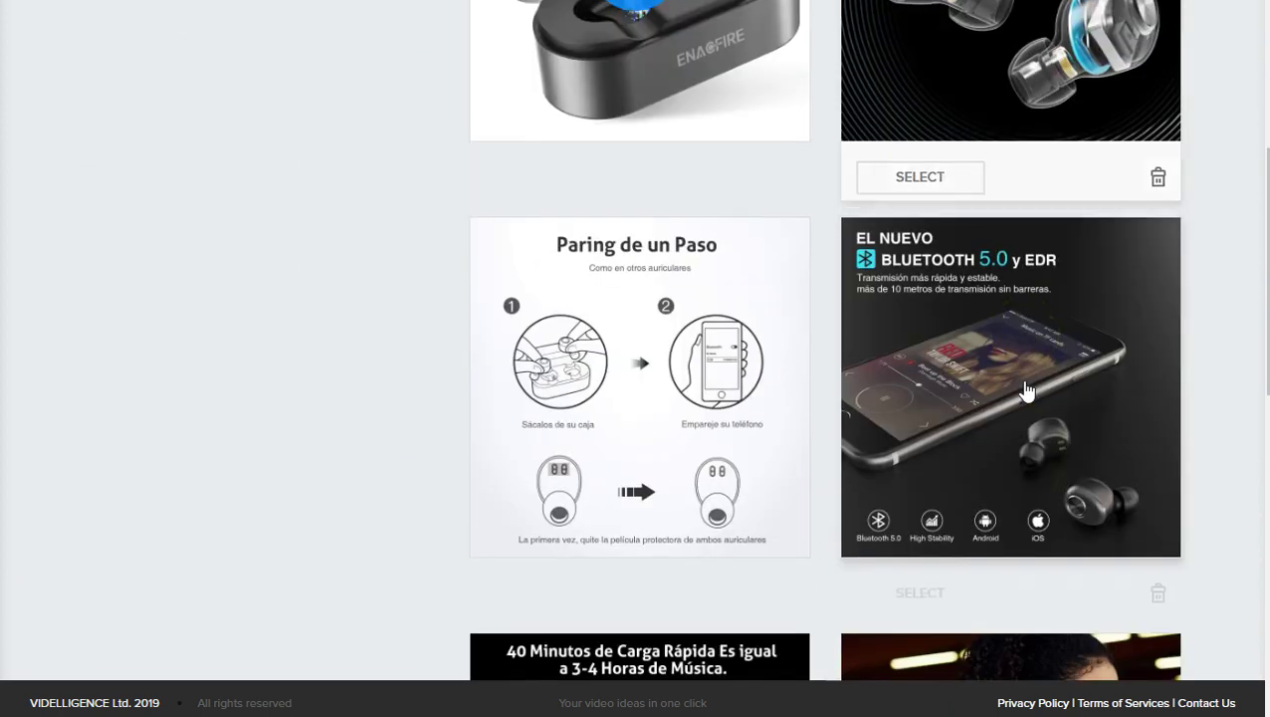
pyautogui.click(932, 395)
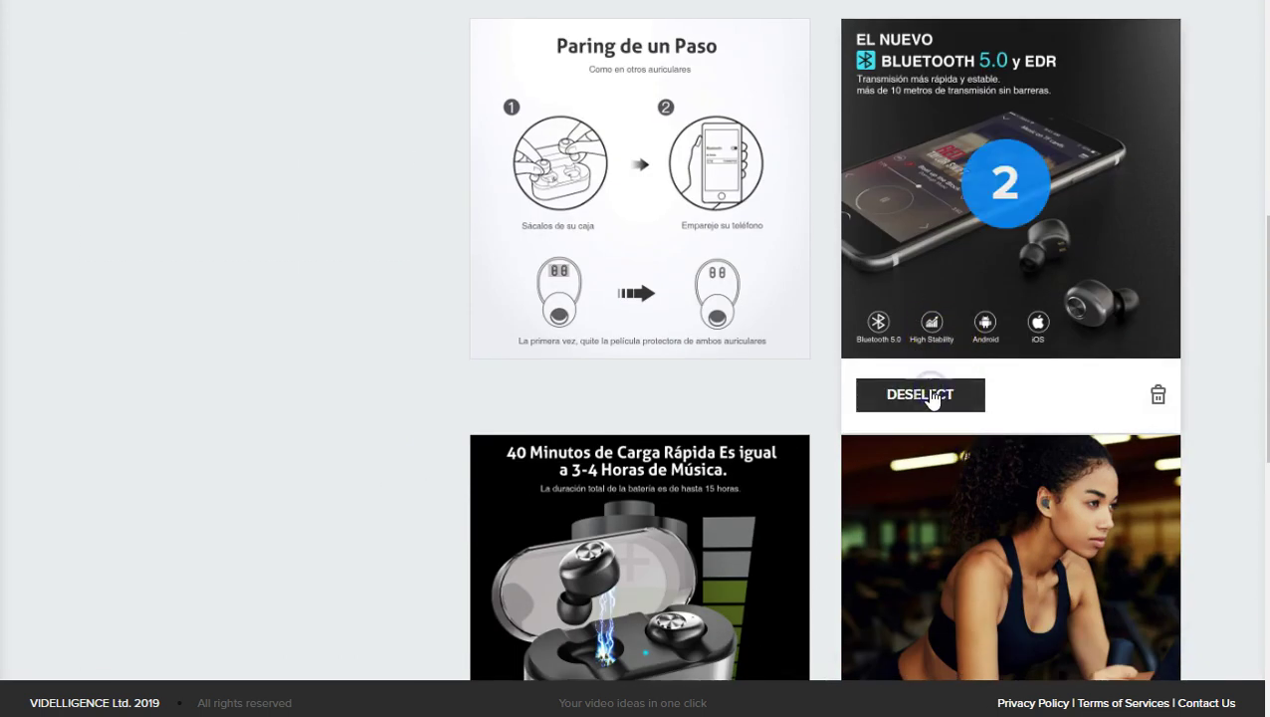
pyautogui.scroll(-3, 933, 404)
pyautogui.click(928, 515)
pyautogui.scroll(-4, 925, 519)
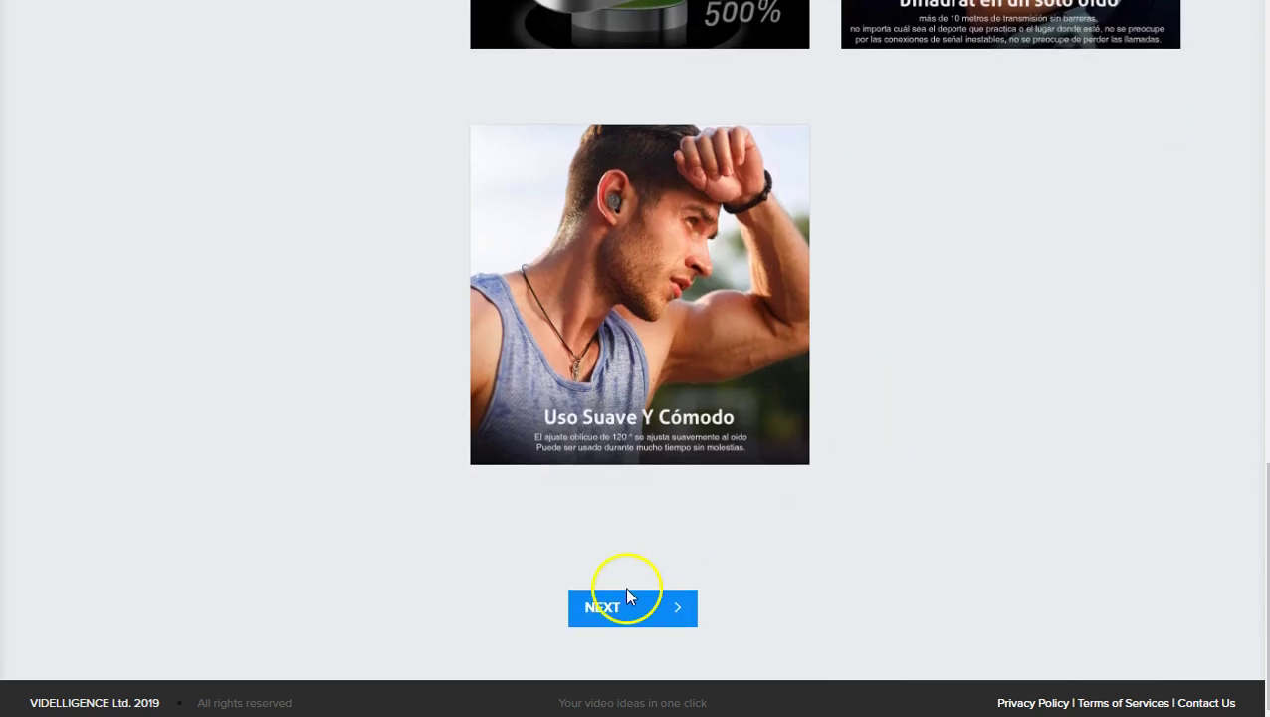
pyautogui.click(623, 607)
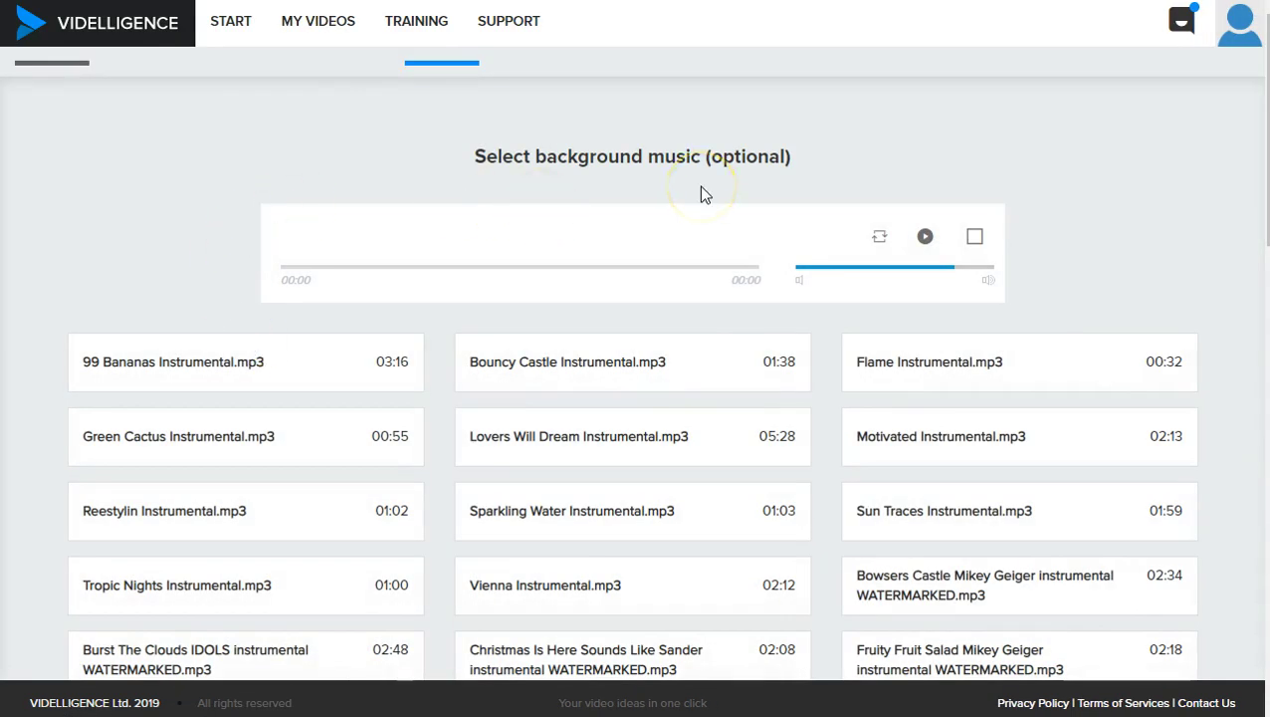
# Choose "Climb The Mountain.mp3" as the background music and continue to the video customization.
pyautogui.scroll(-1, 699, 185)
pyautogui.moveTo(788, 346)
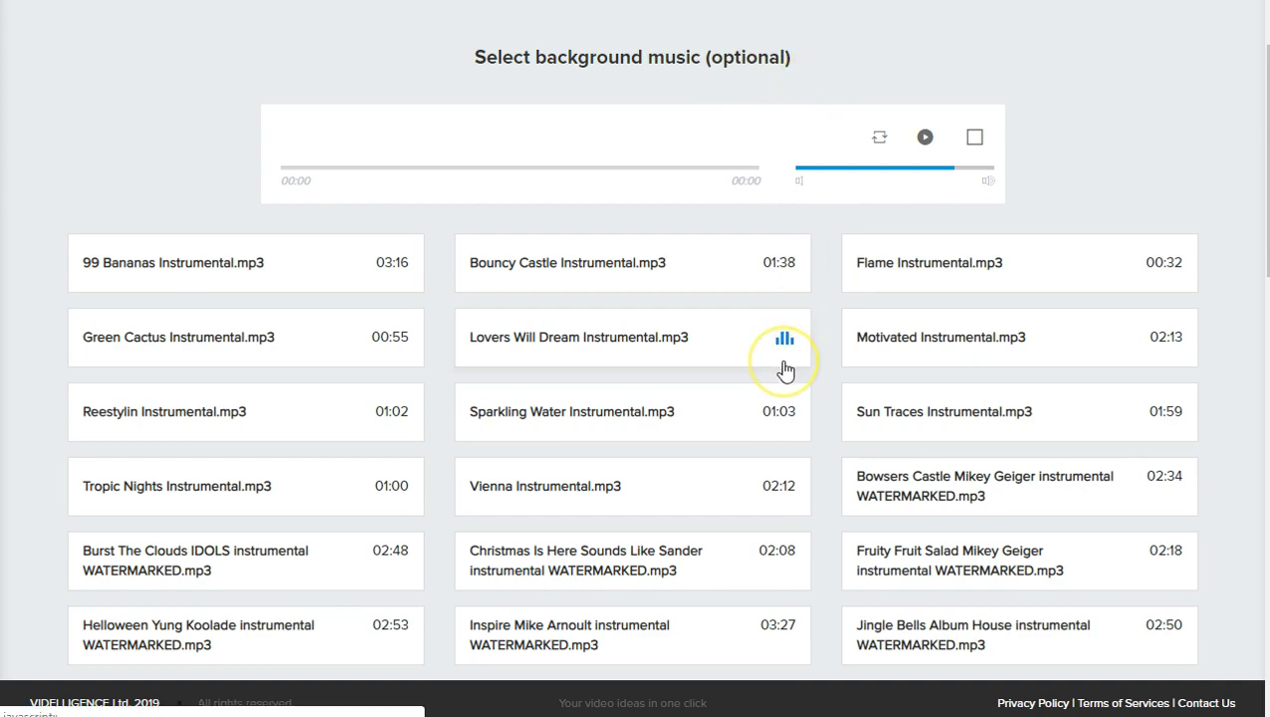
pyautogui.scroll(-4, 786, 370)
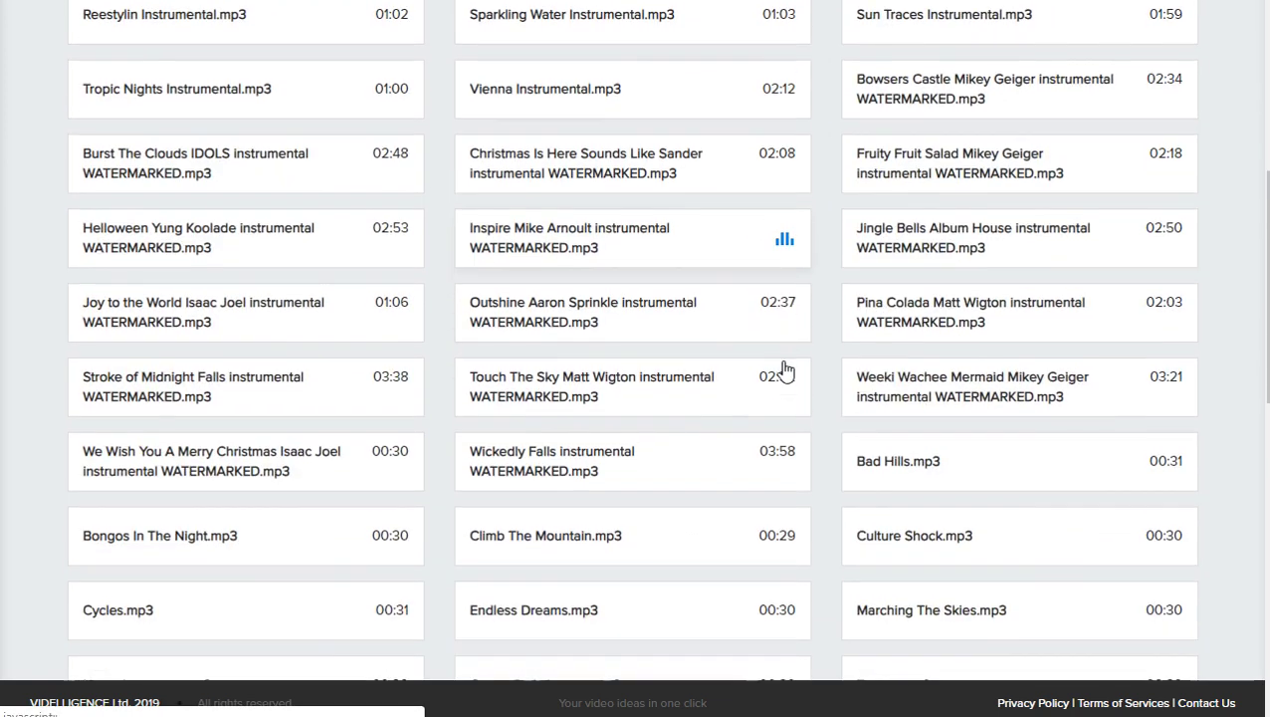
pyautogui.scroll(-1, 786, 368)
pyautogui.scroll(-2, 658, 318)
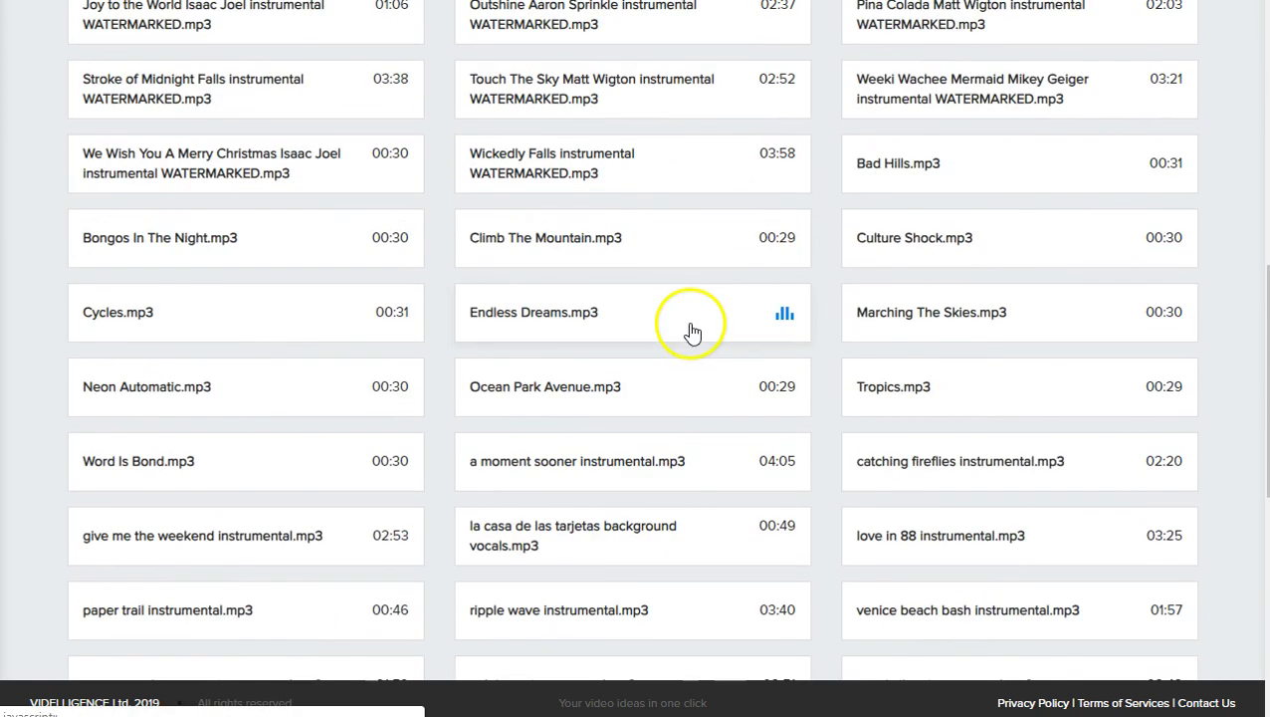
pyautogui.click(713, 237)
pyautogui.scroll(-6, 548, 537)
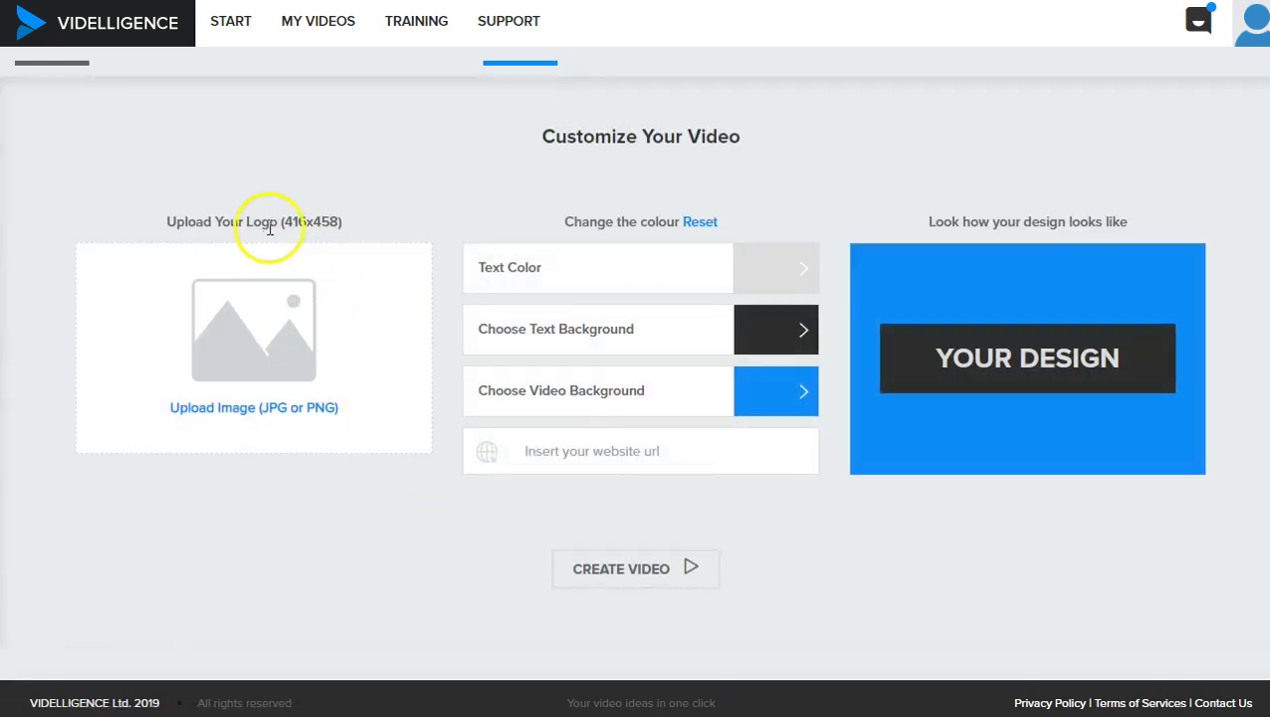
# Upload the round blue badge JPG as the video's logo.
pyautogui.click(254, 349)
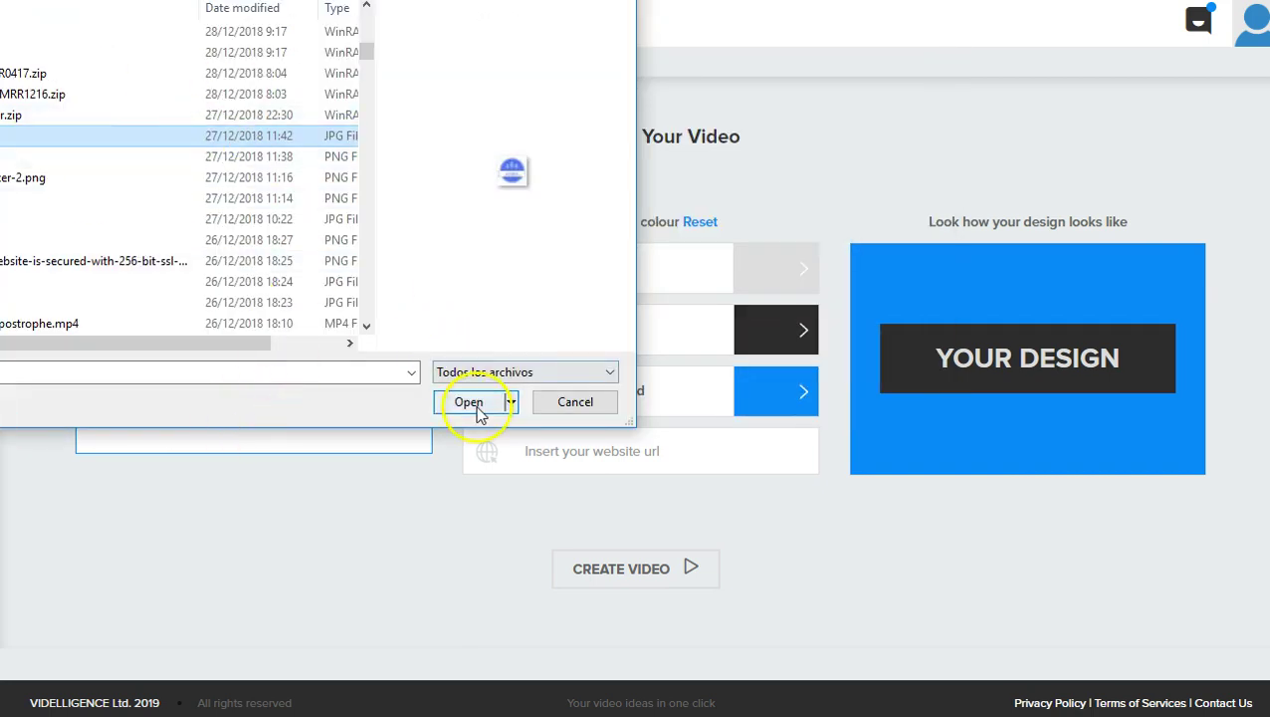
pyautogui.click(472, 403)
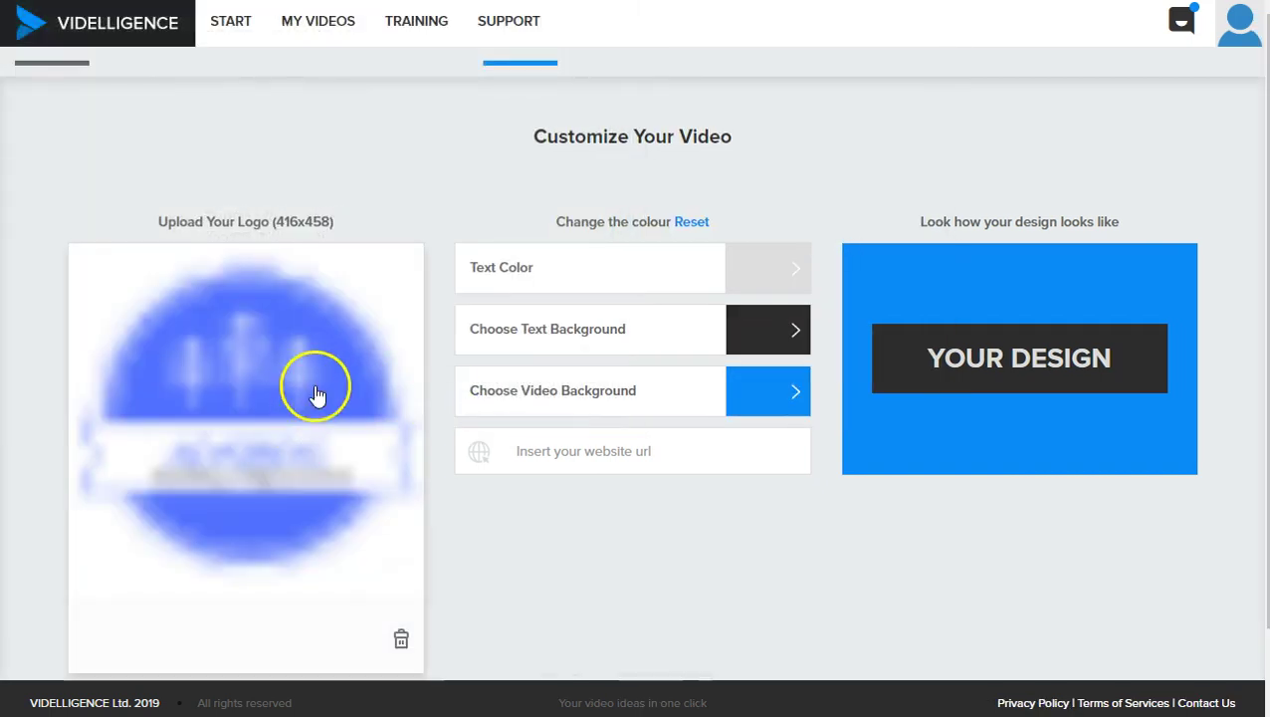
pyautogui.scroll(-2, 303, 442)
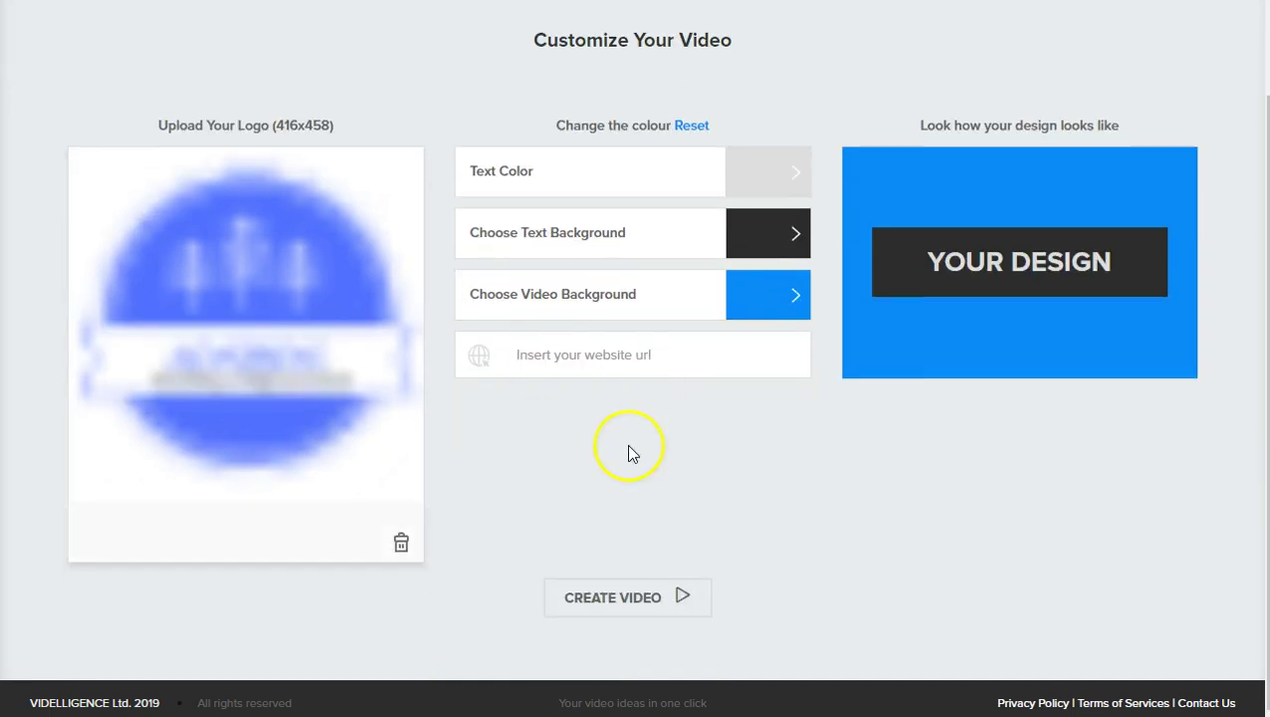
pyautogui.scroll(2, 573, 509)
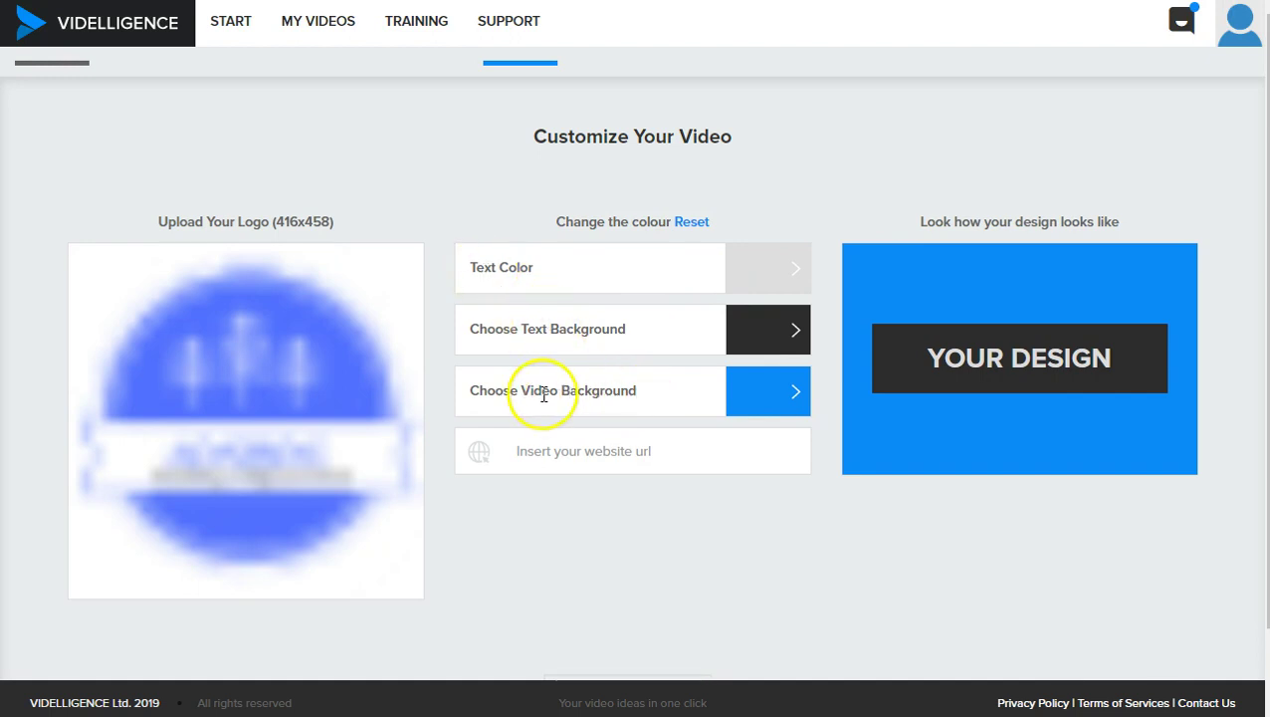
pyautogui.click(561, 452)
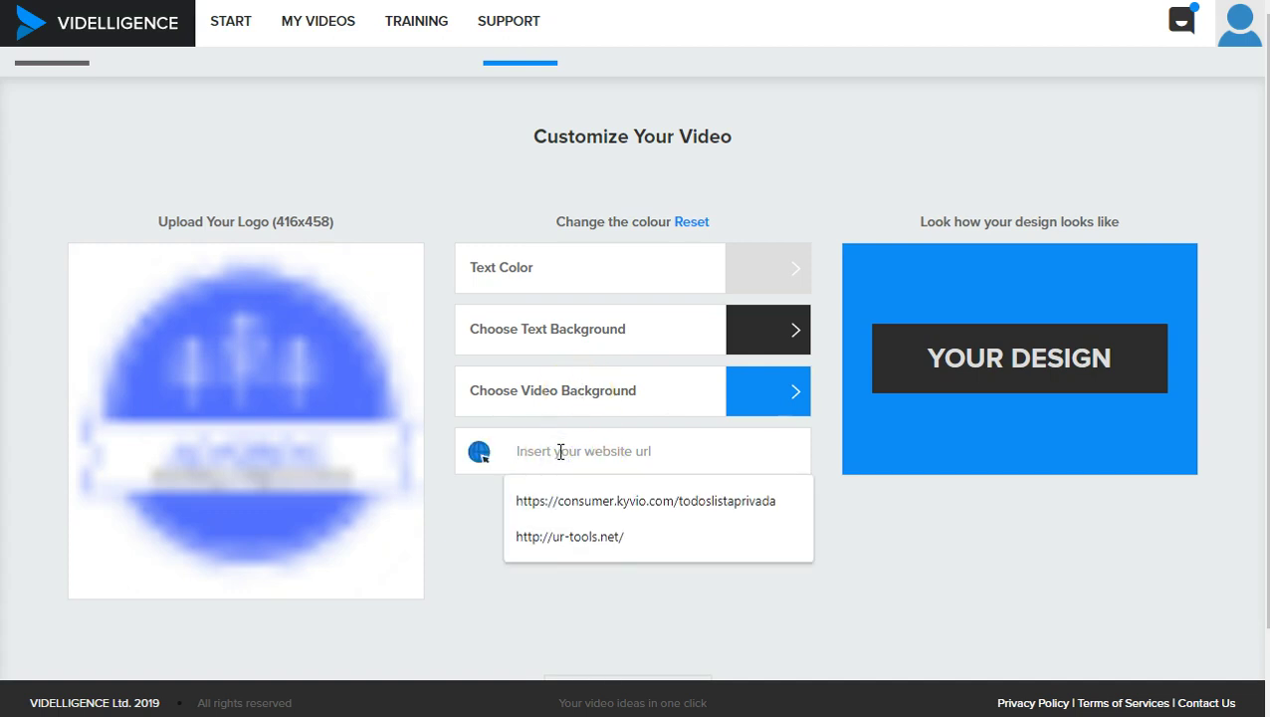
pyautogui.click(586, 502)
pyautogui.click(643, 547)
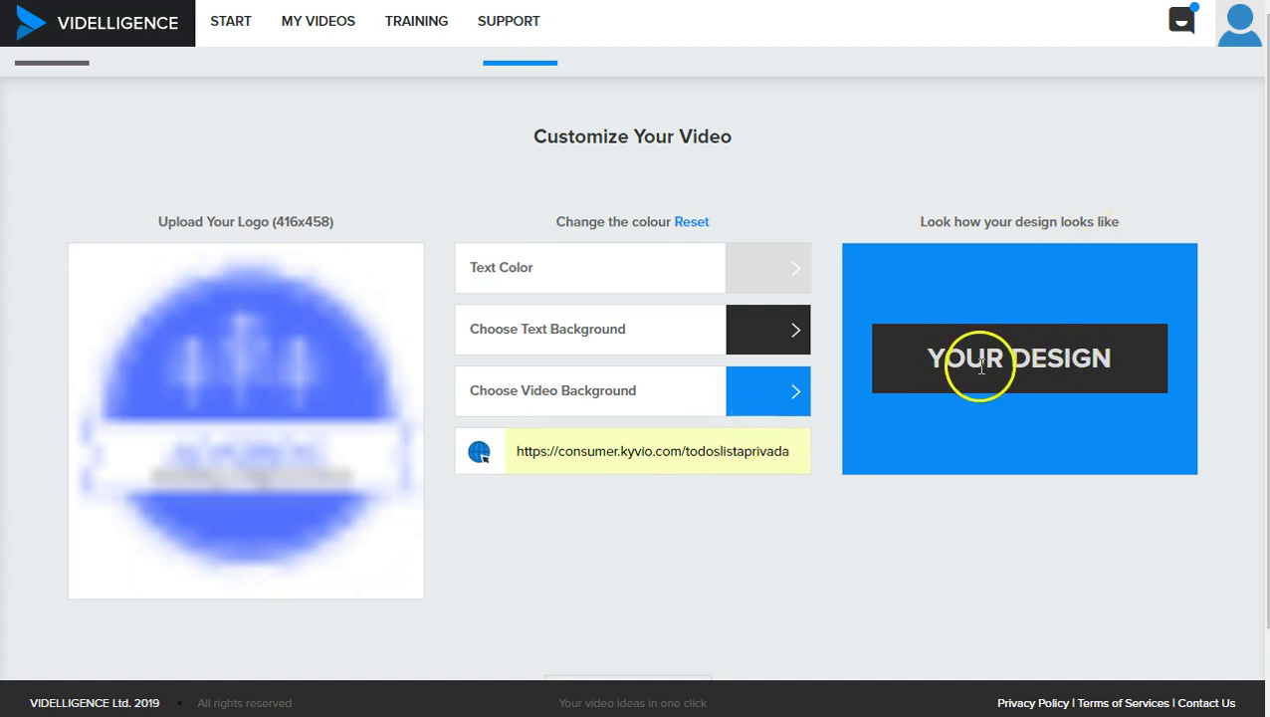
# Try to create the video under the name "demoauriculares".
pyautogui.scroll(-2, 686, 487)
pyautogui.click(609, 603)
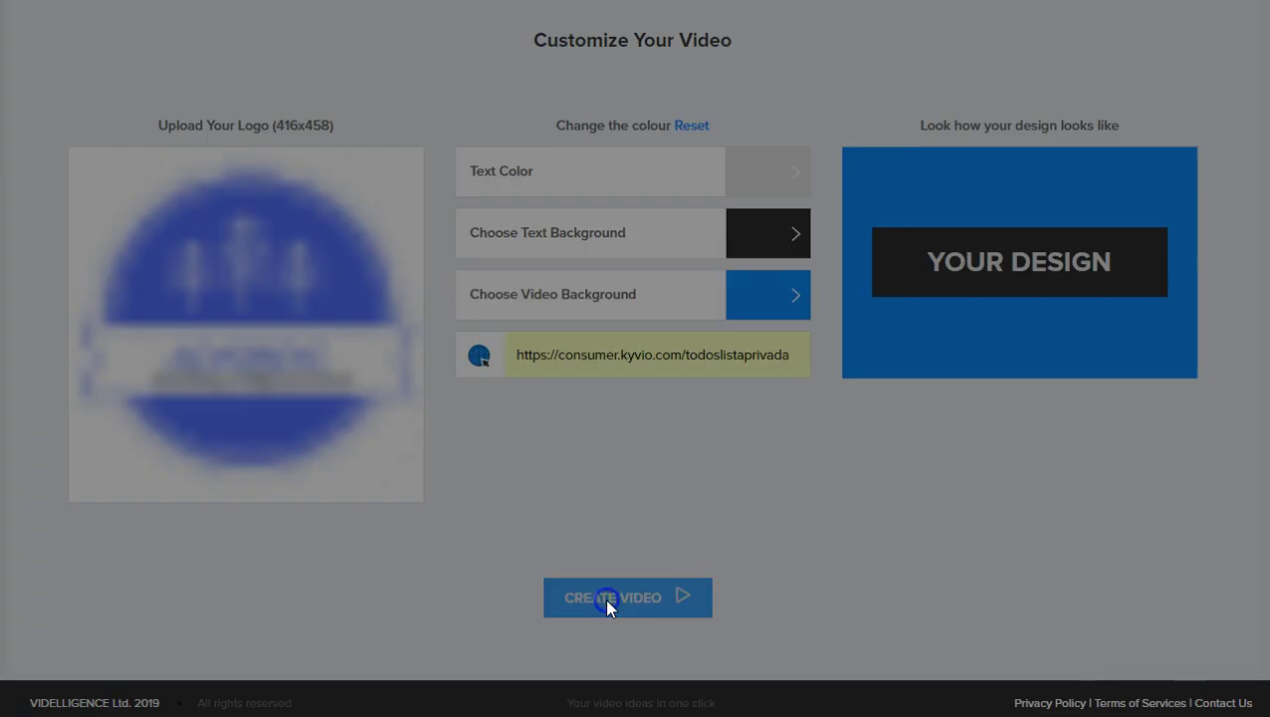
pyautogui.click(468, 299)
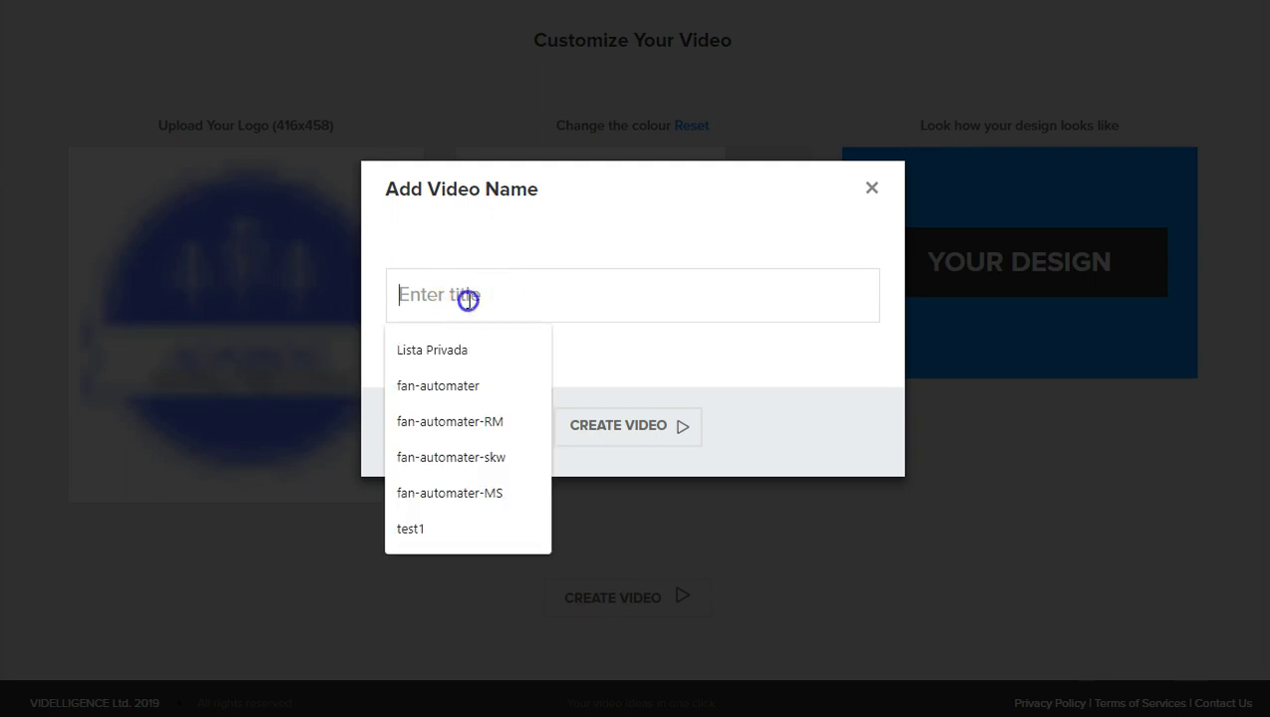
pyautogui.write('demoauriculares')
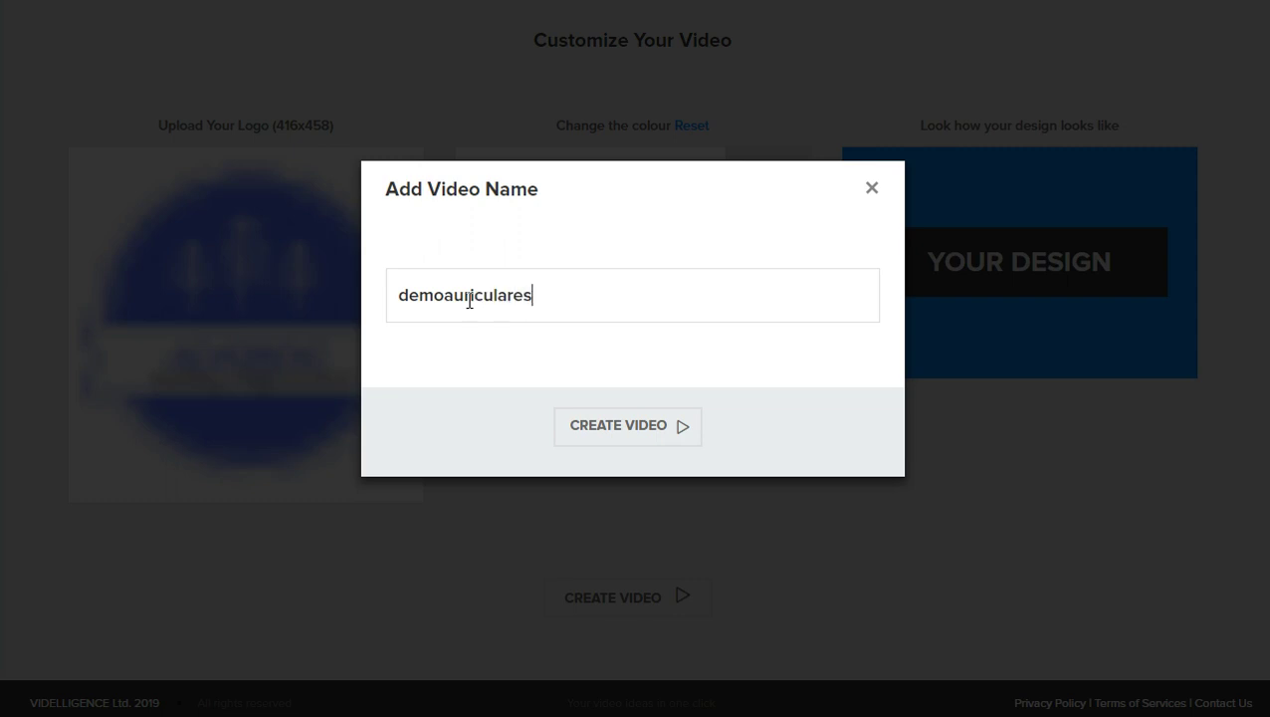
pyautogui.click(599, 442)
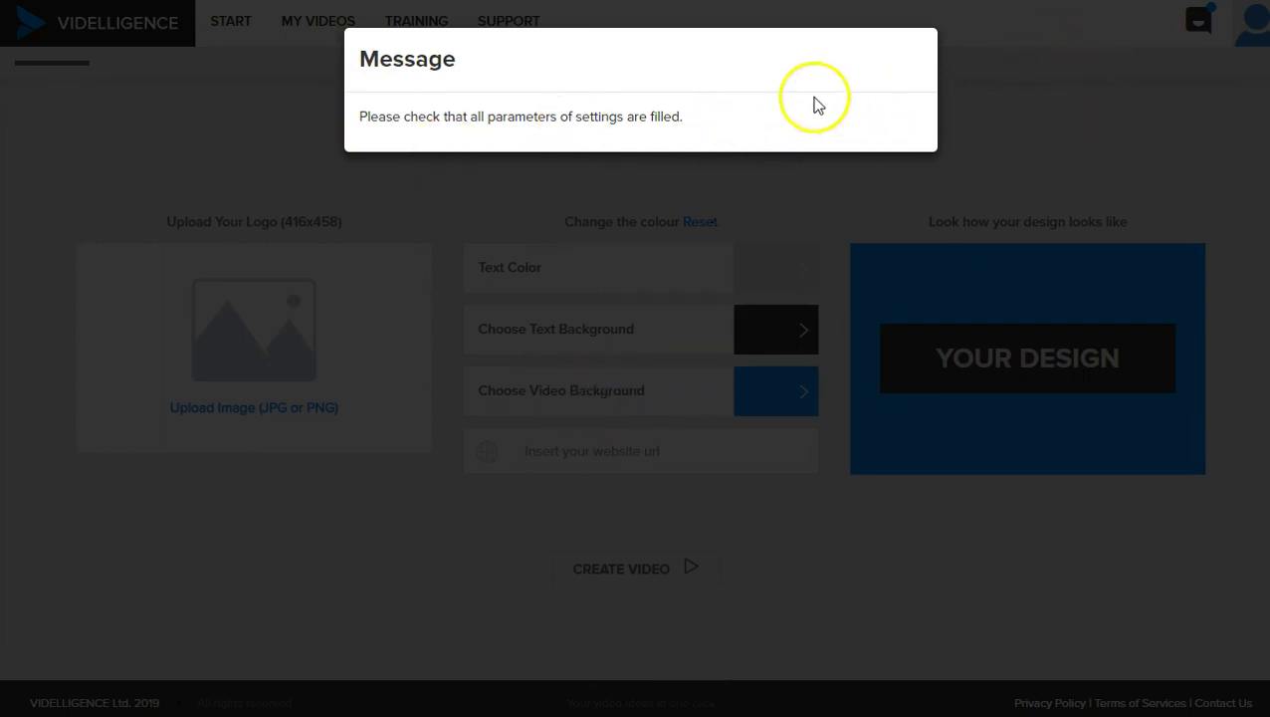
pyautogui.click(641, 267)
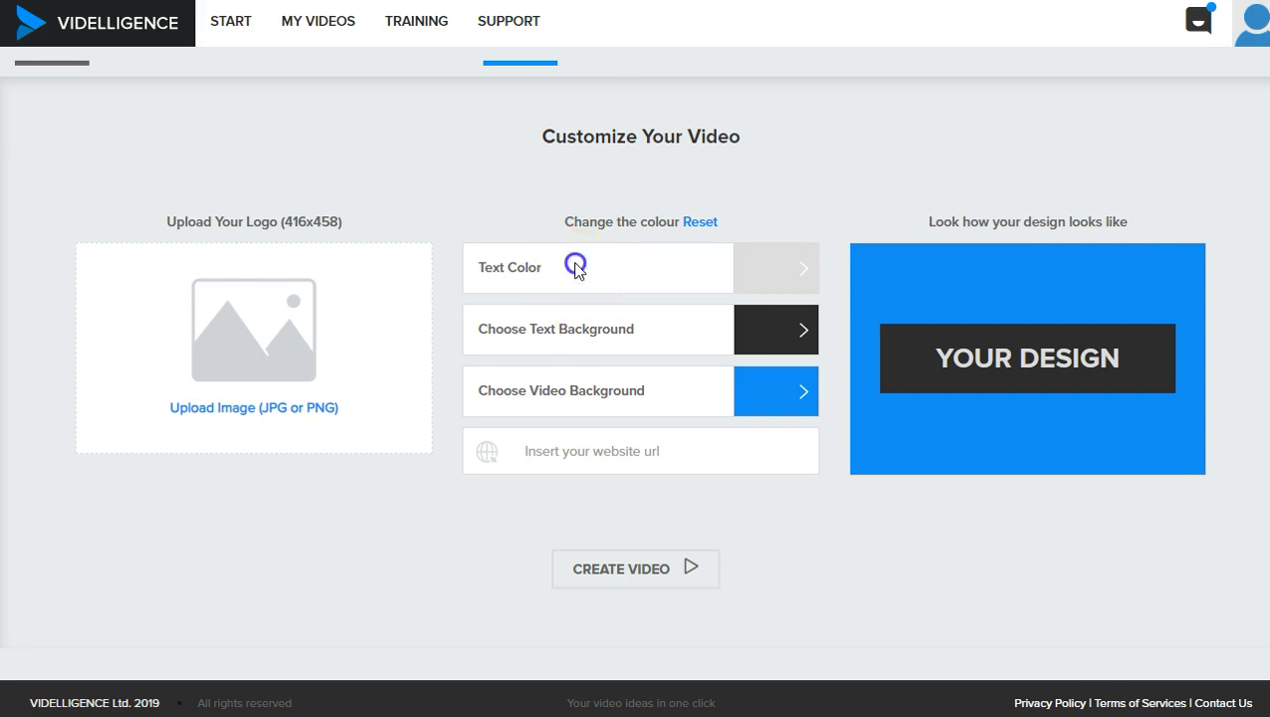
pyautogui.click(800, 269)
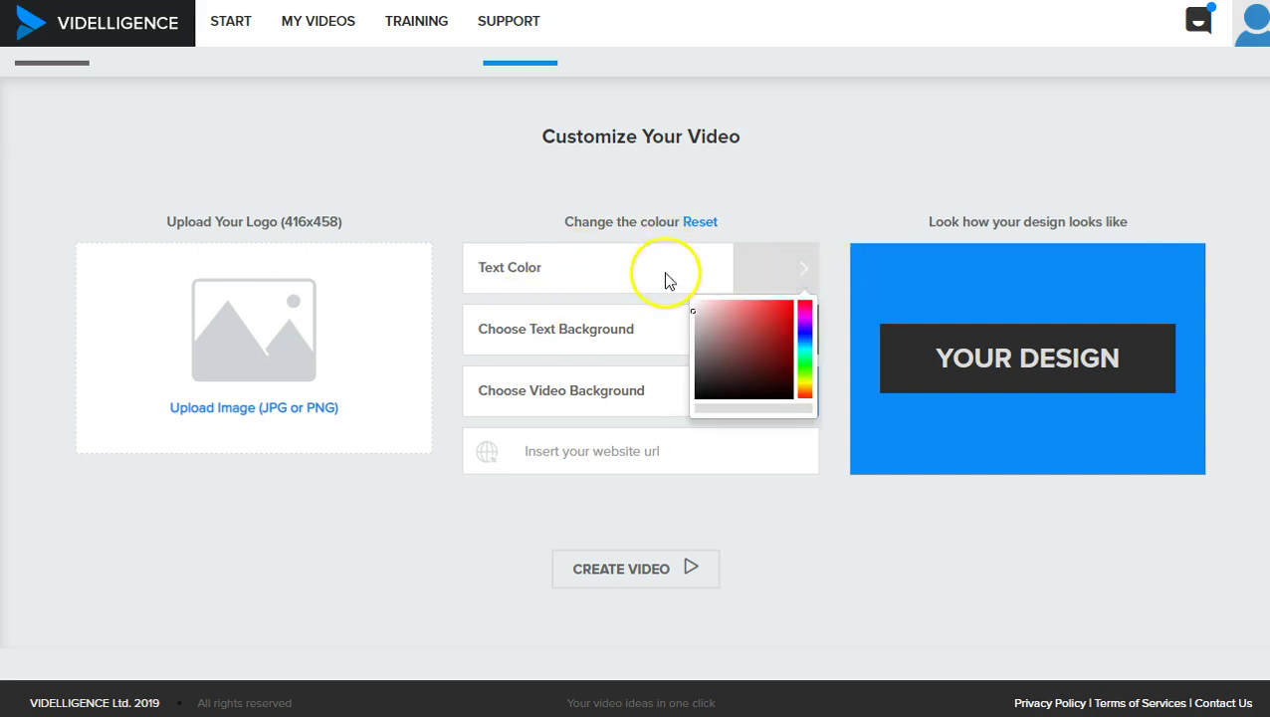
pyautogui.click(542, 330)
pyautogui.click(803, 336)
pyautogui.click(796, 333)
pyautogui.click(795, 332)
pyautogui.click(550, 463)
pyautogui.click(573, 506)
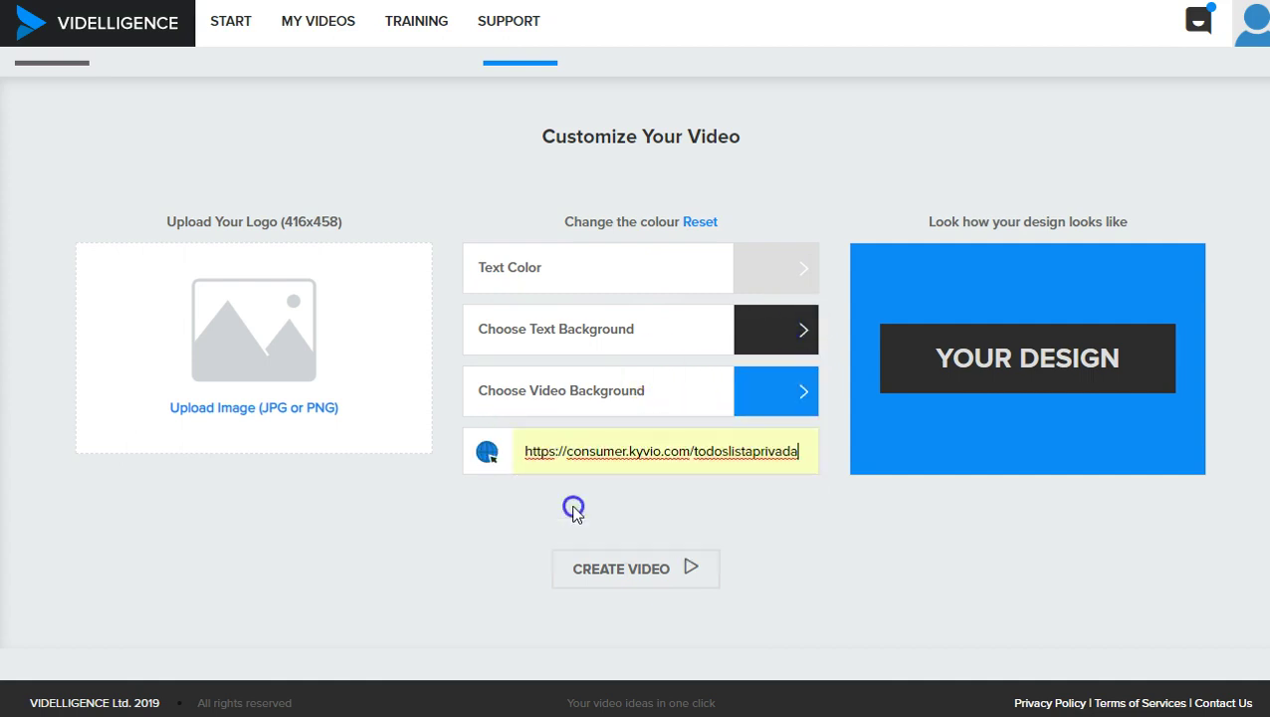
pyautogui.click(1064, 408)
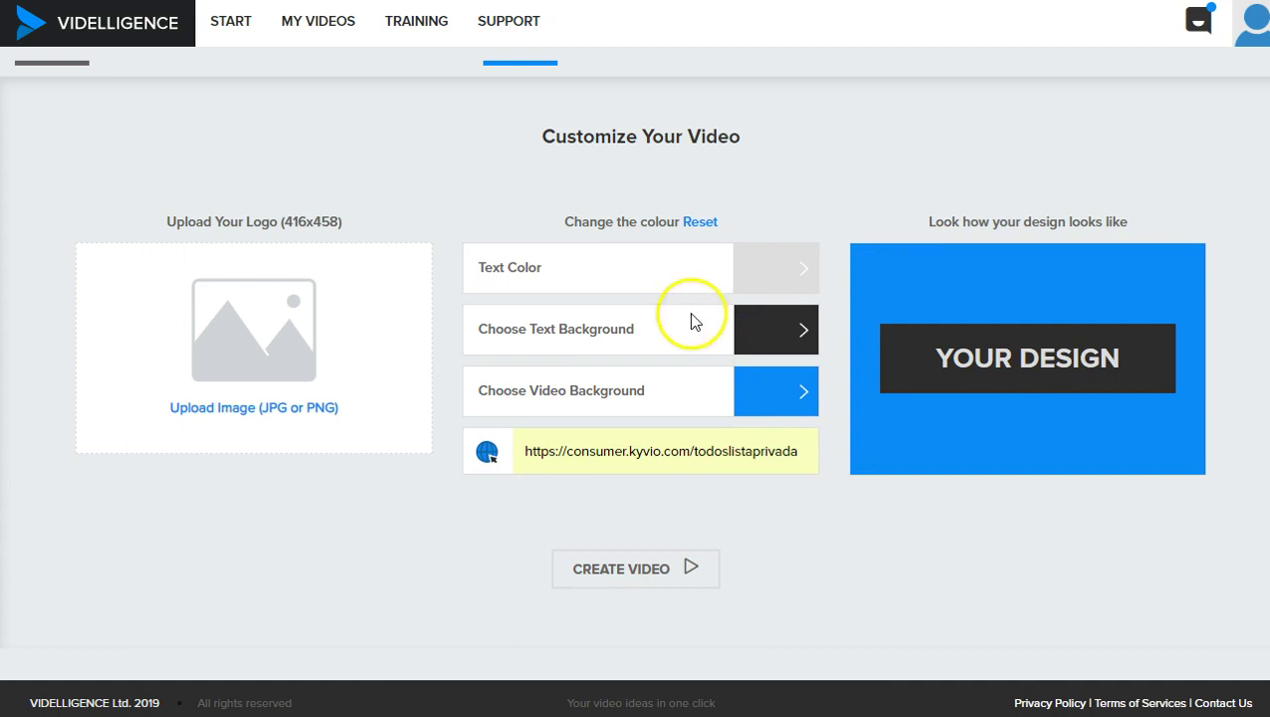
pyautogui.click(804, 334)
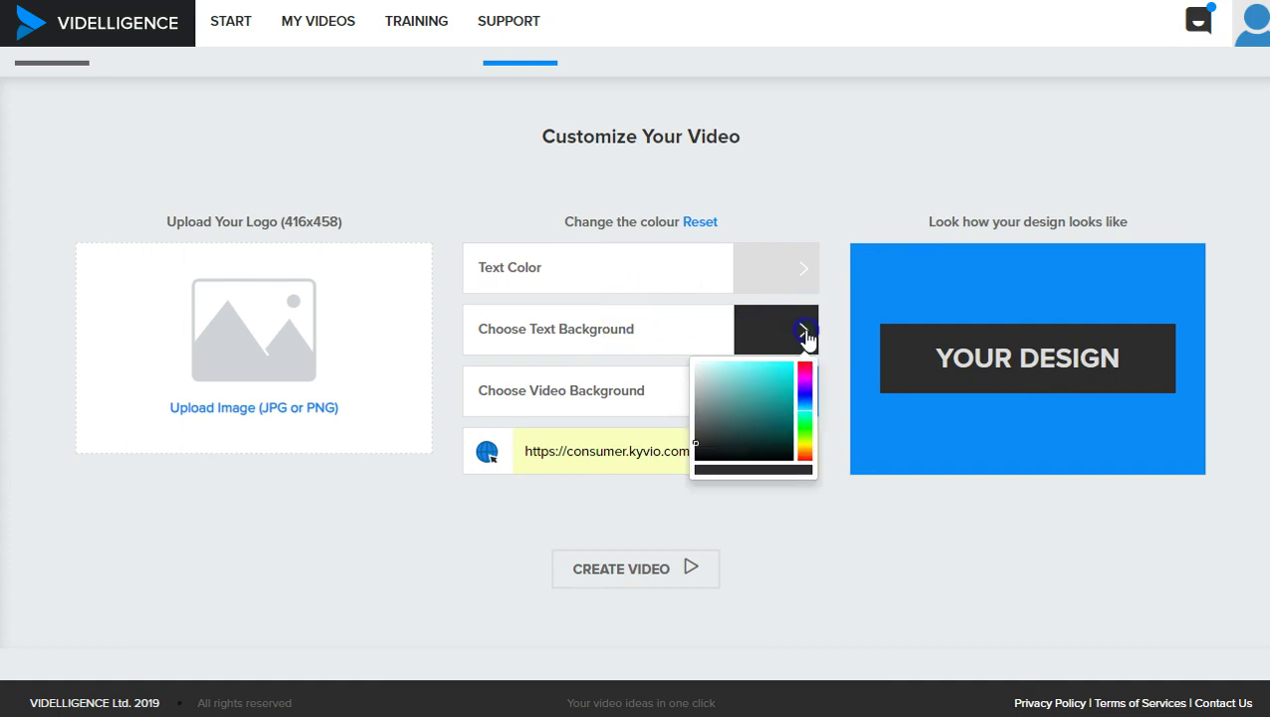
pyautogui.click(850, 541)
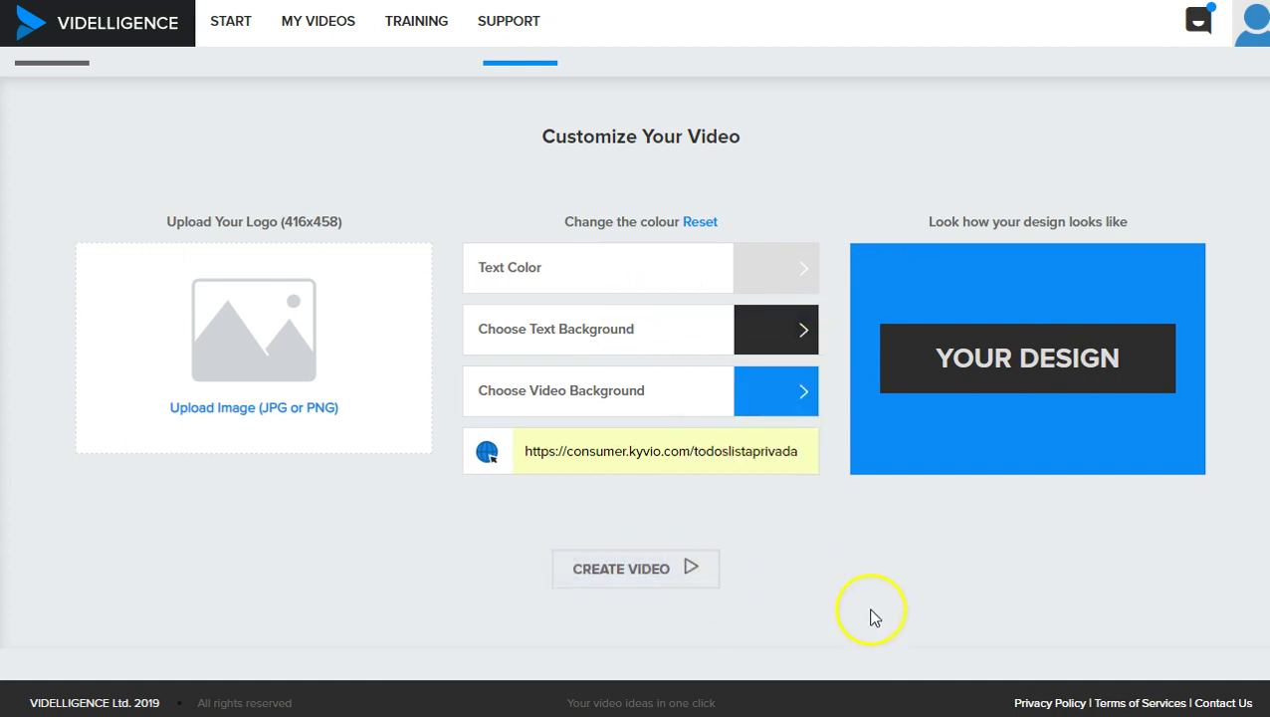
# Try to create the video and upload a logo file from the computer.
pyautogui.click(617, 582)
pyautogui.click(261, 320)
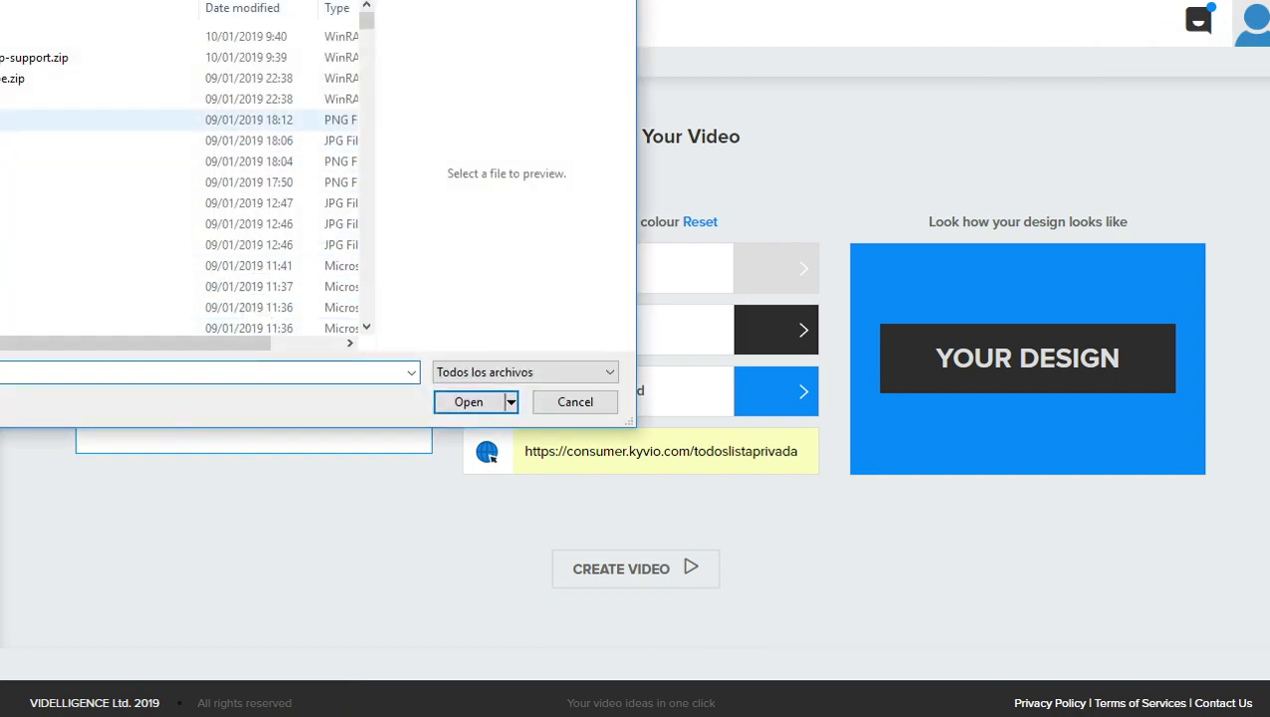
pyautogui.scroll(-12, 179, 179)
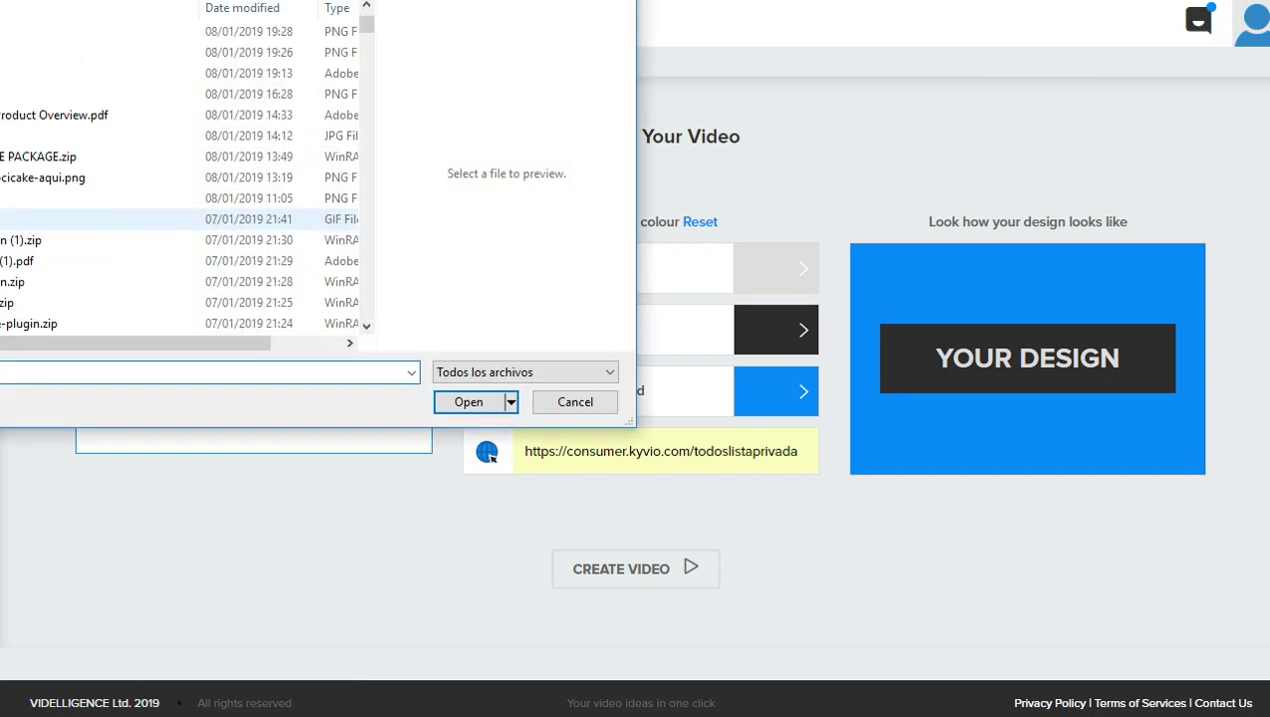
pyautogui.scroll(-10, 100, 219)
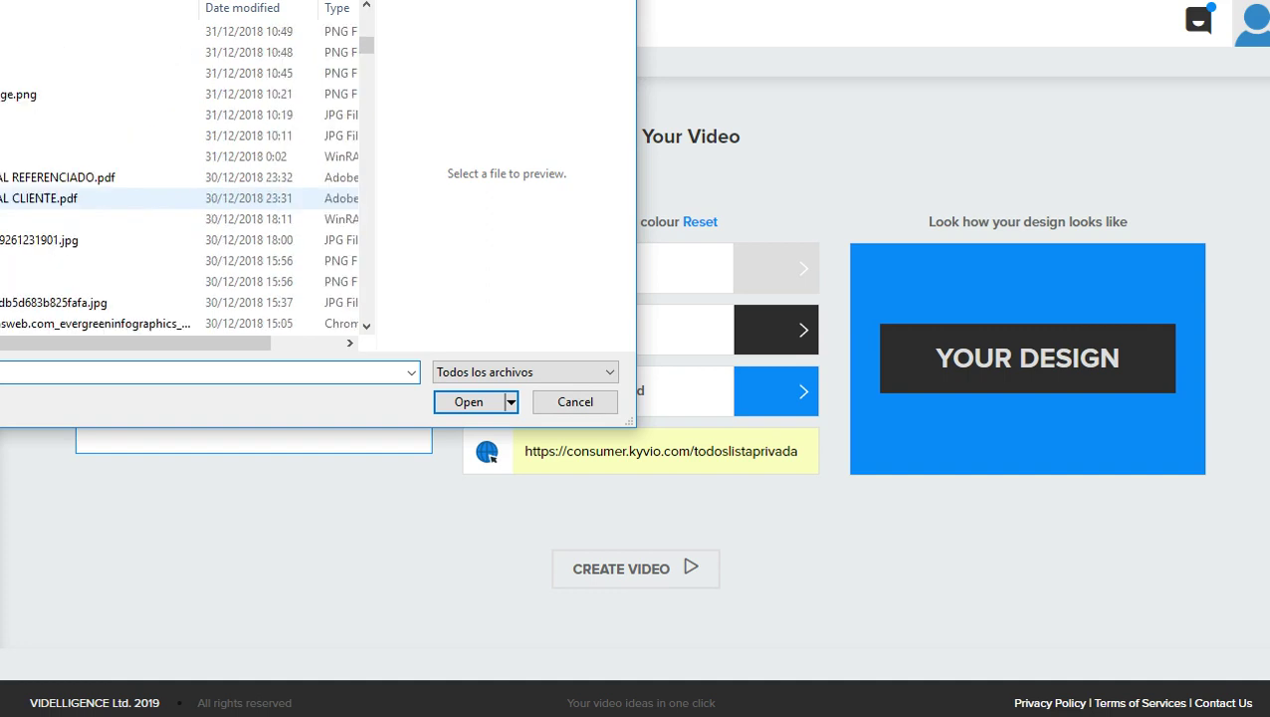
pyautogui.scroll(-12, 99, 219)
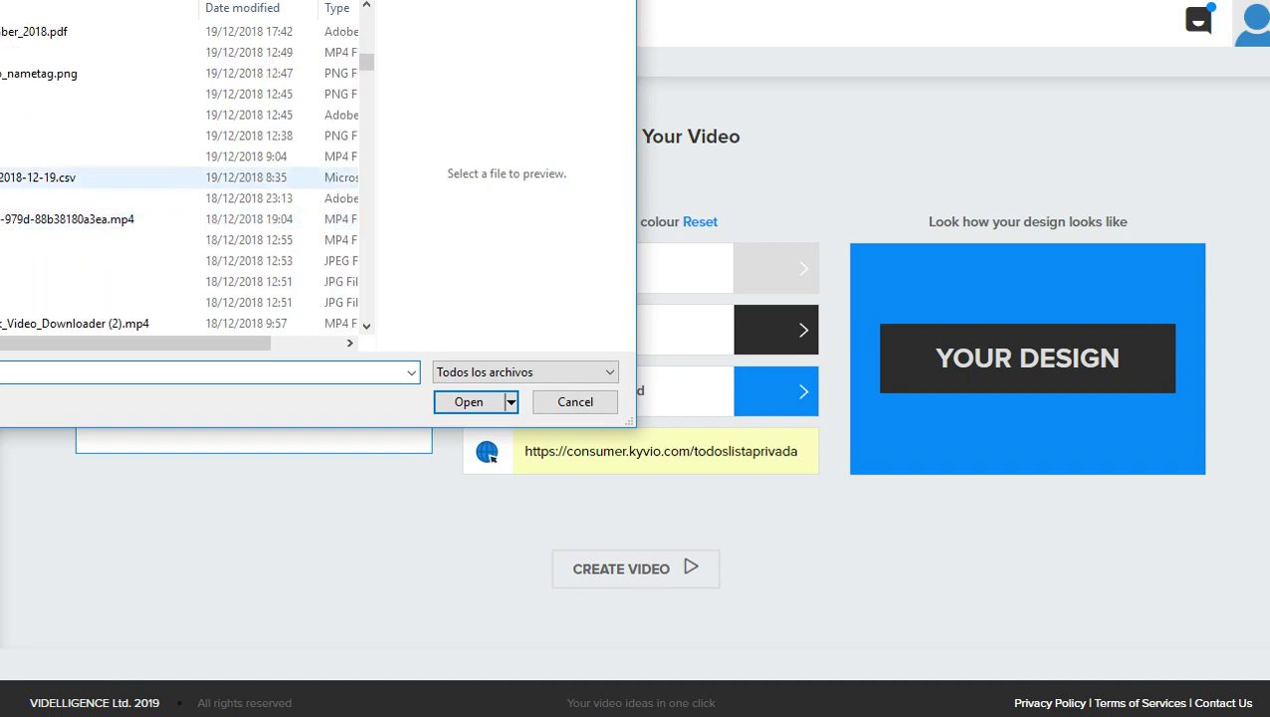
pyautogui.click(99, 93)
pyautogui.click(474, 400)
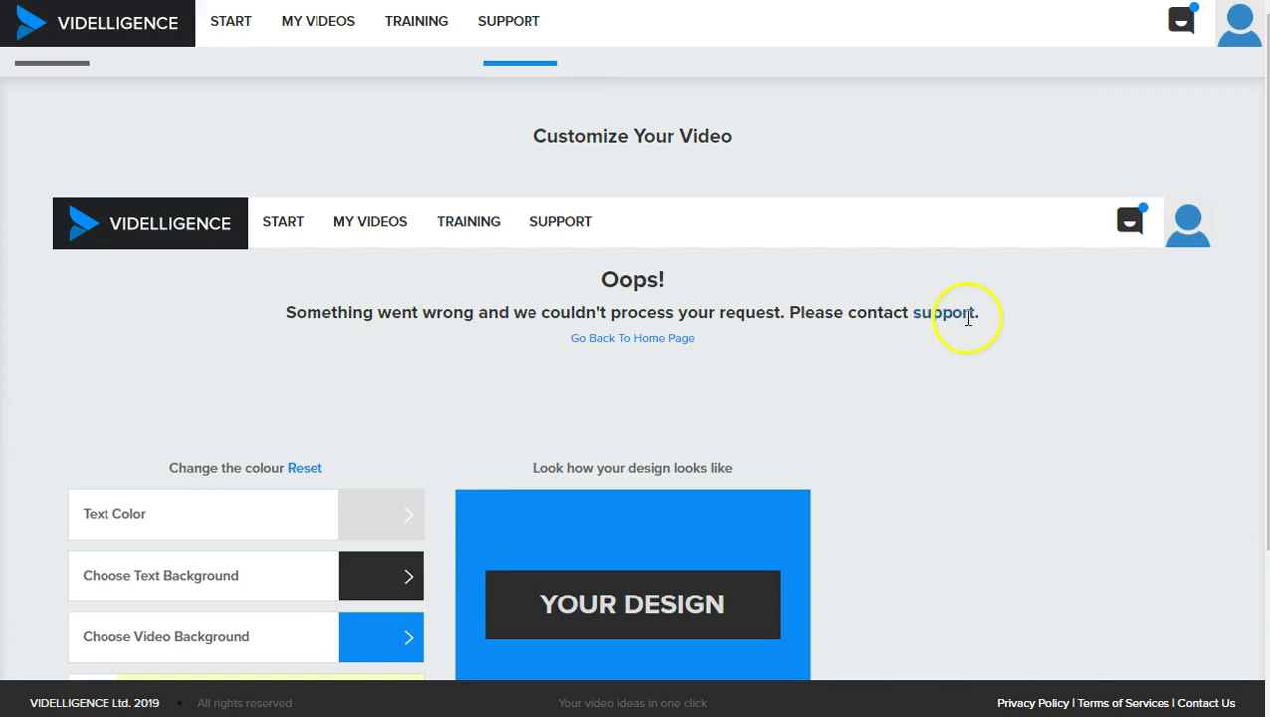
# Try again to create the video with the current customization settings and no logo selected.
pyautogui.scroll(-3, 303, 344)
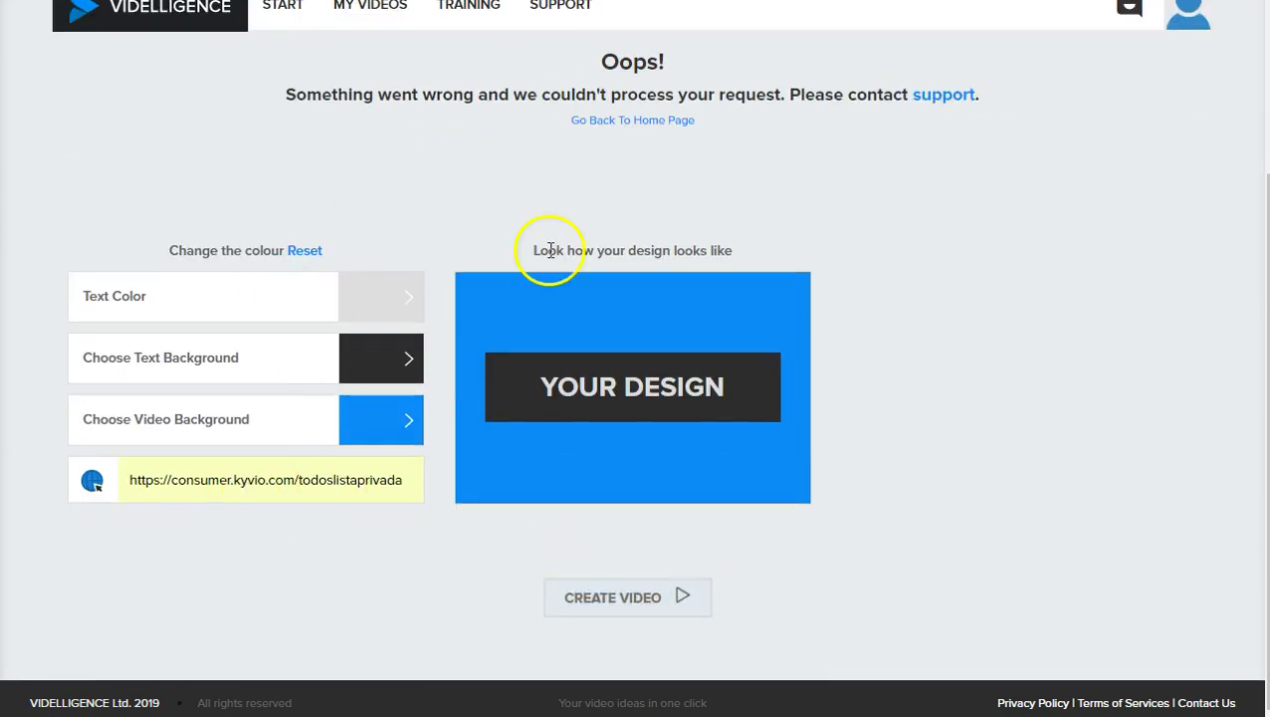
pyautogui.scroll(3, 555, 257)
pyautogui.scroll(-3, 561, 269)
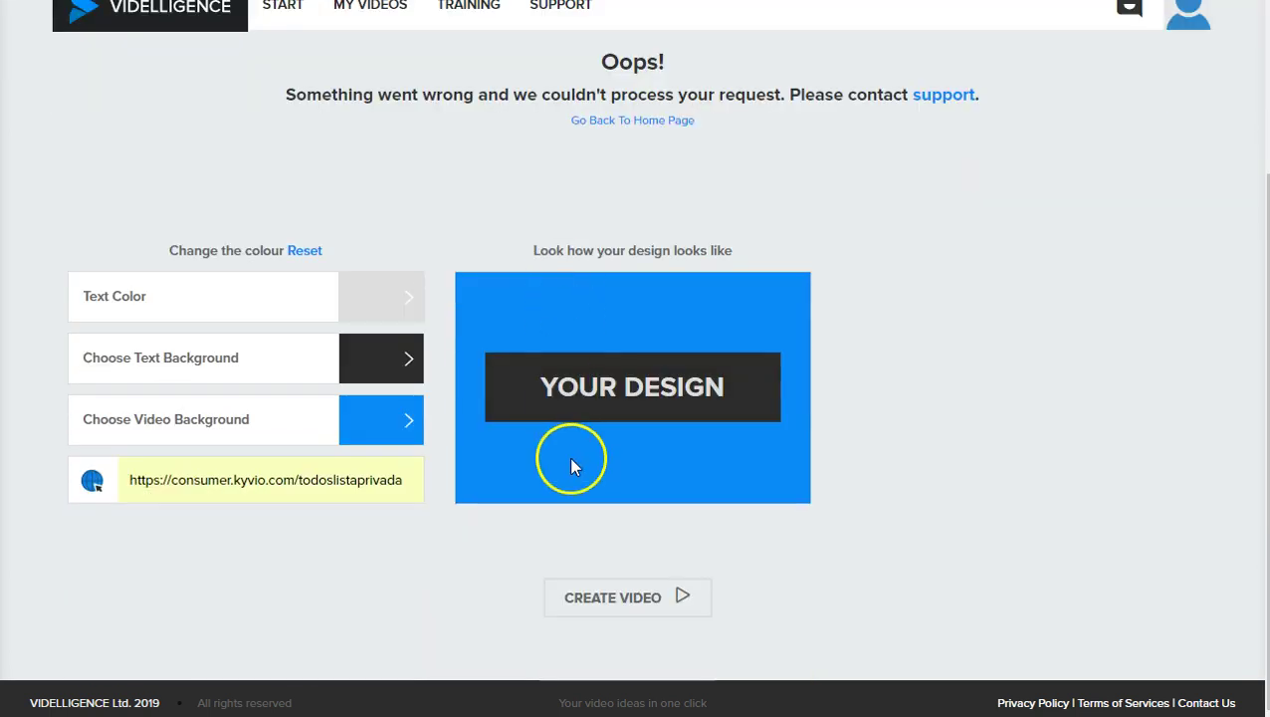
pyautogui.click(603, 609)
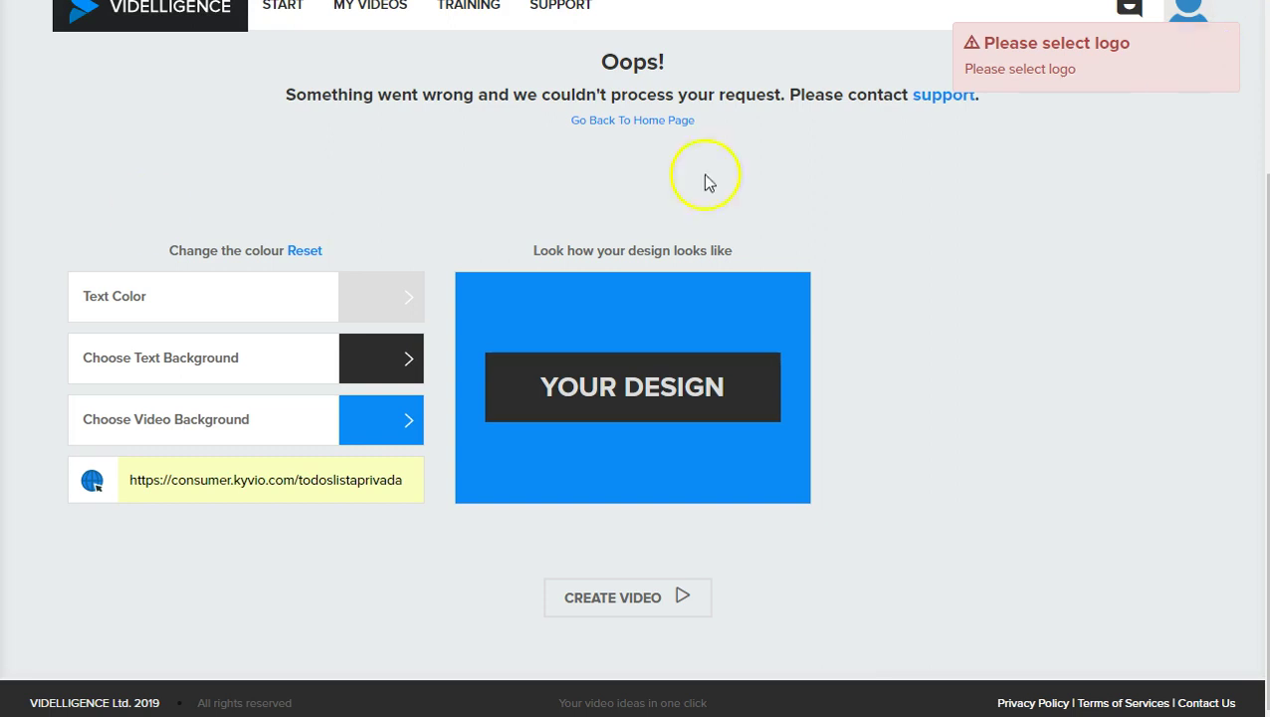
pyautogui.scroll(2, 209, 227)
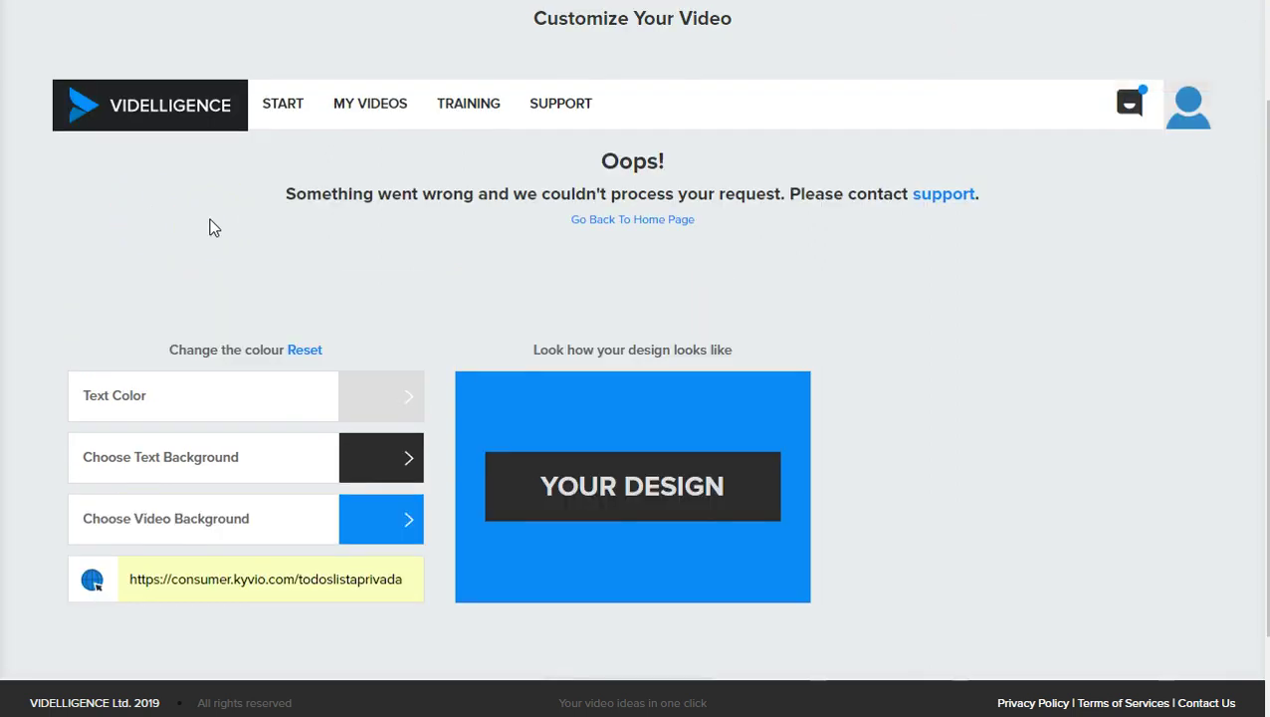
pyautogui.scroll(2, 209, 227)
pyautogui.scroll(-2, 209, 227)
pyautogui.click(60, 658)
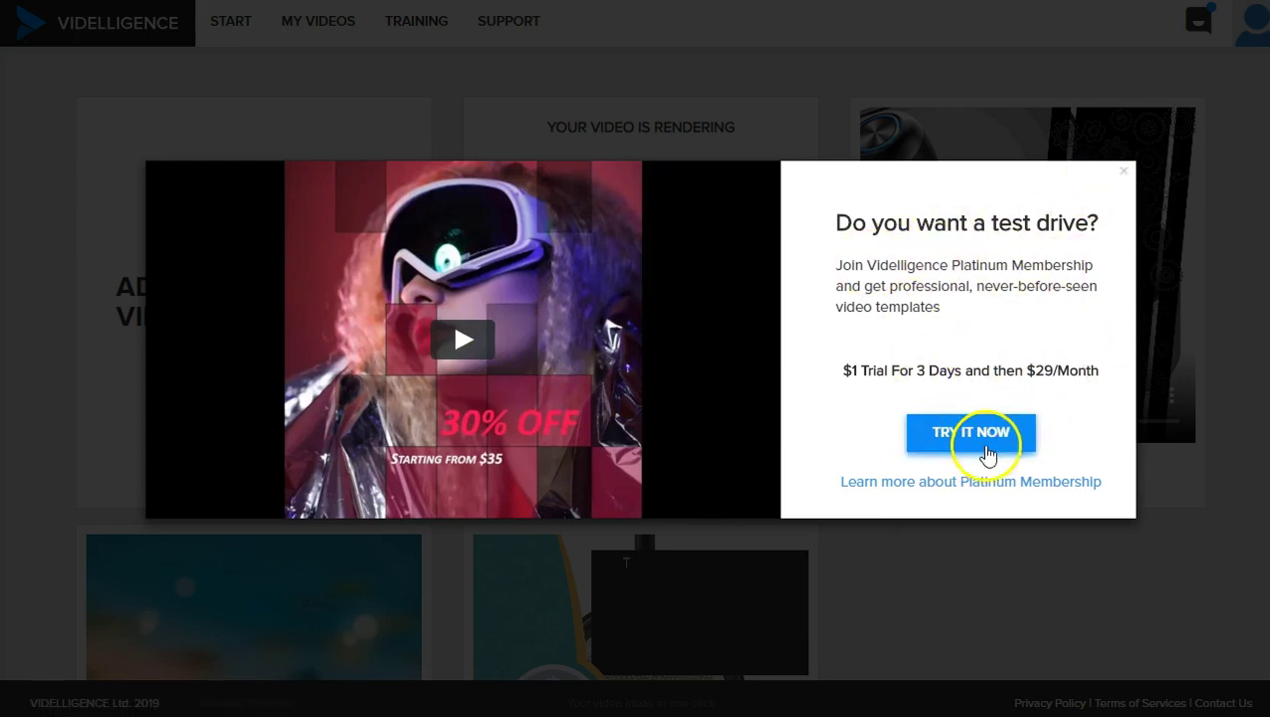
# Dismiss the Platinum trial offer and play the newest rendered demoauriculares video.
pyautogui.click(1125, 176)
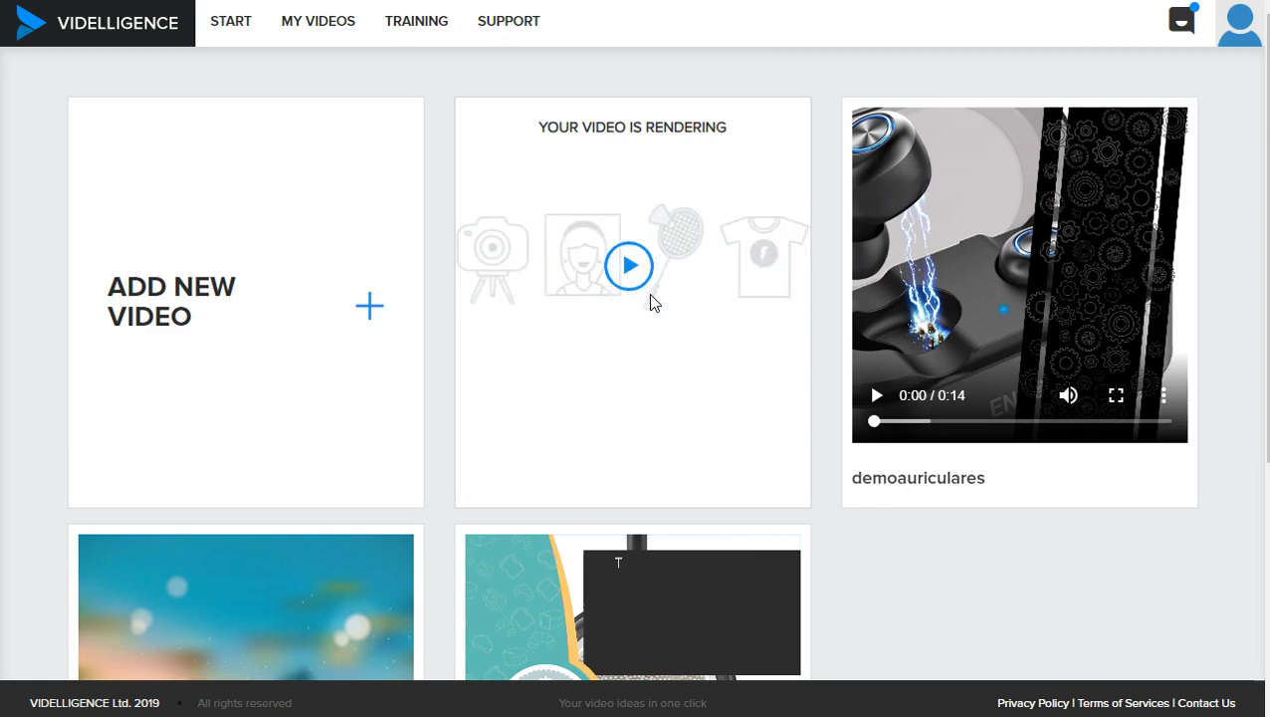
pyautogui.click(636, 347)
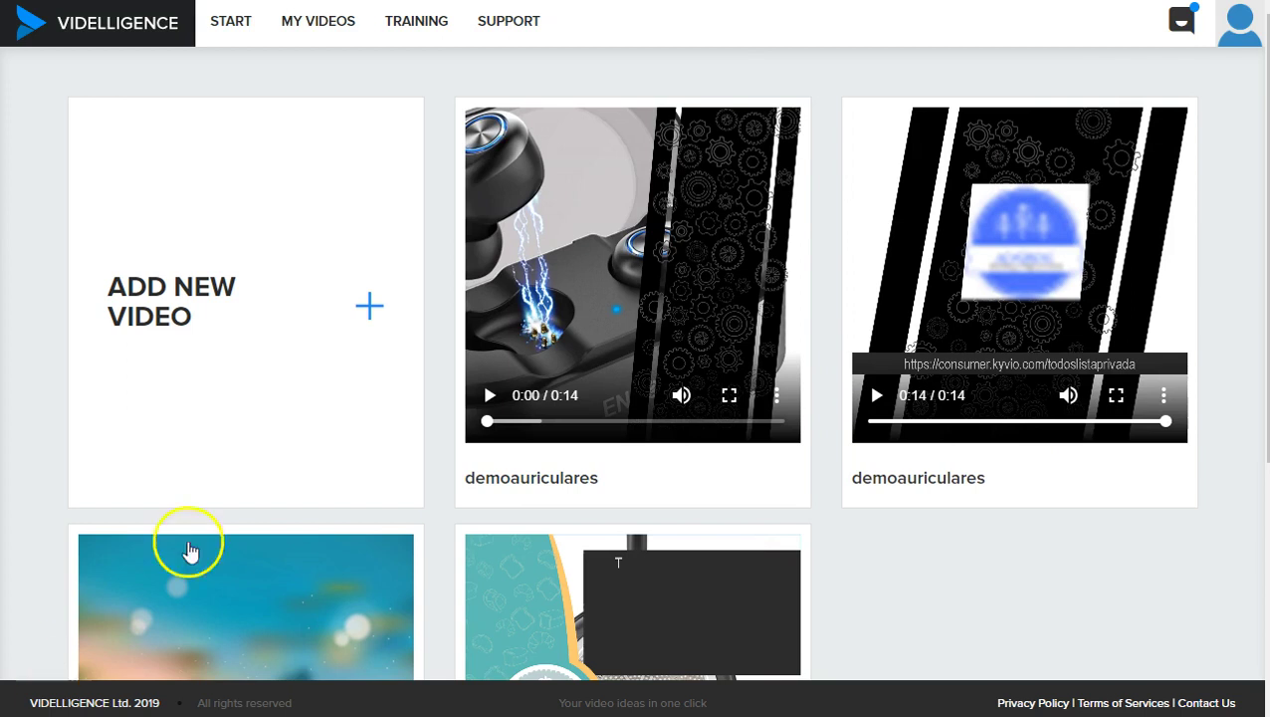
pyautogui.moveTo(620, 273)
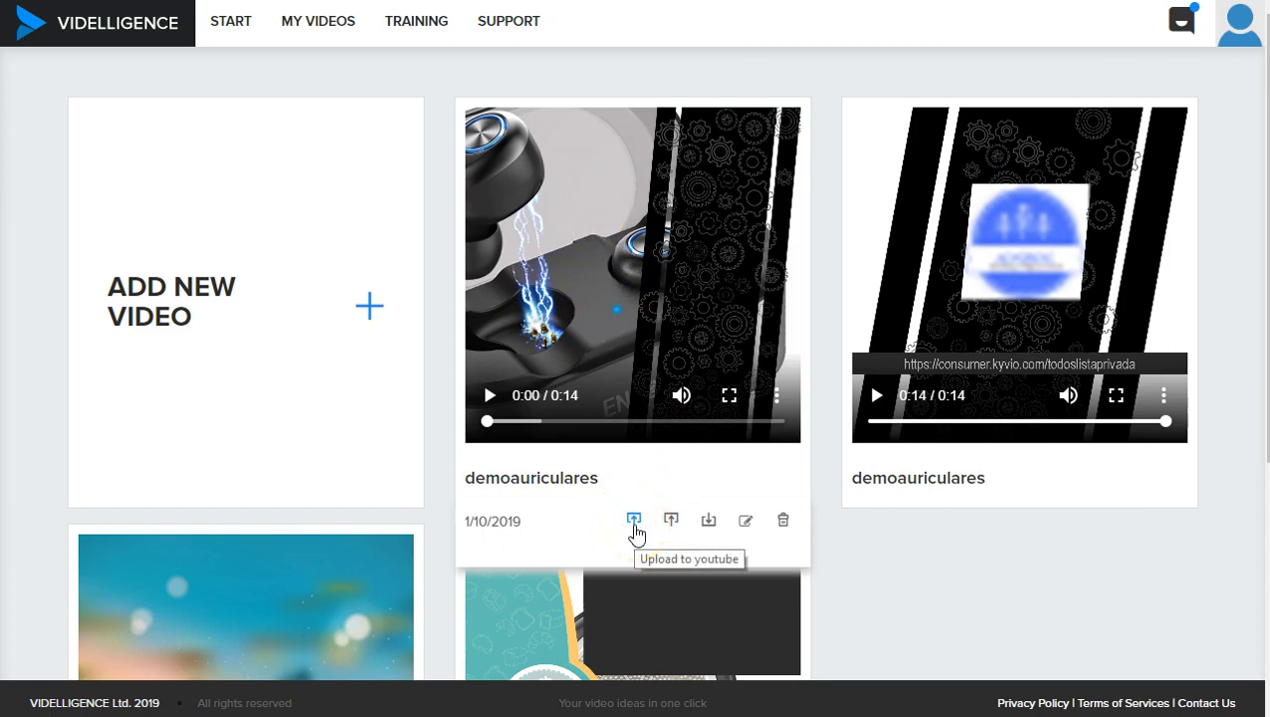
pyautogui.click(706, 522)
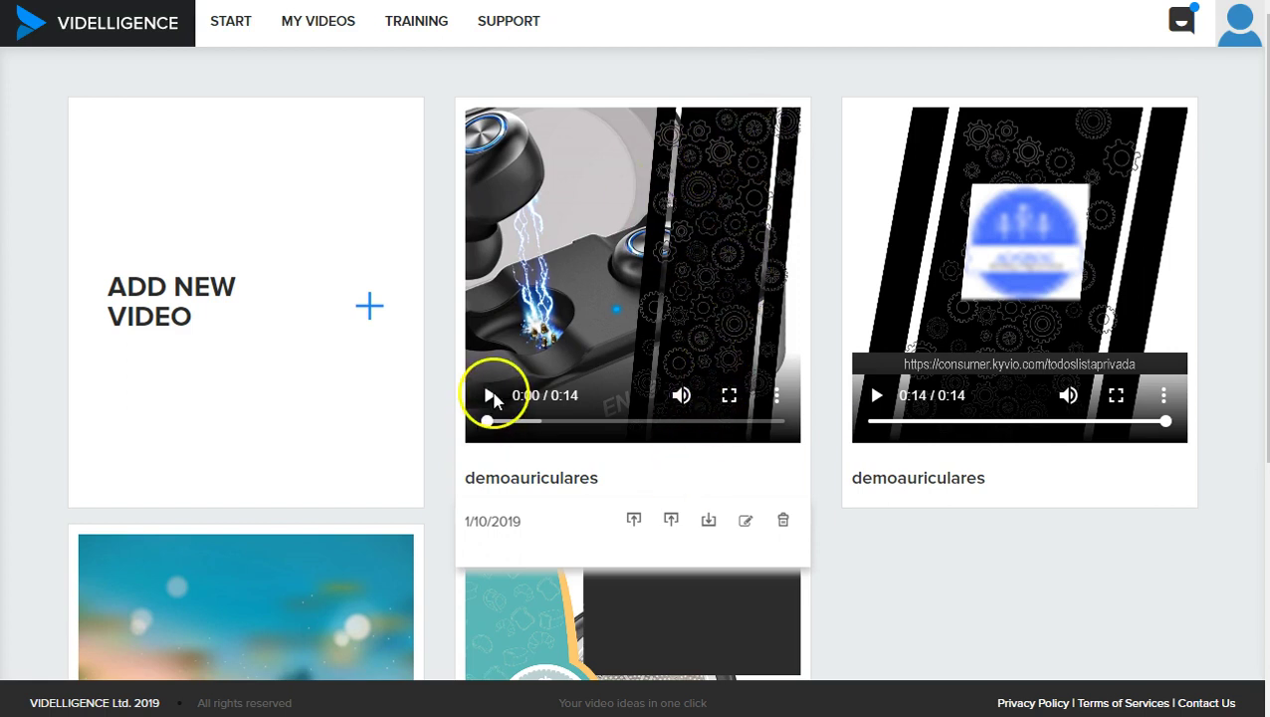
pyautogui.click(493, 397)
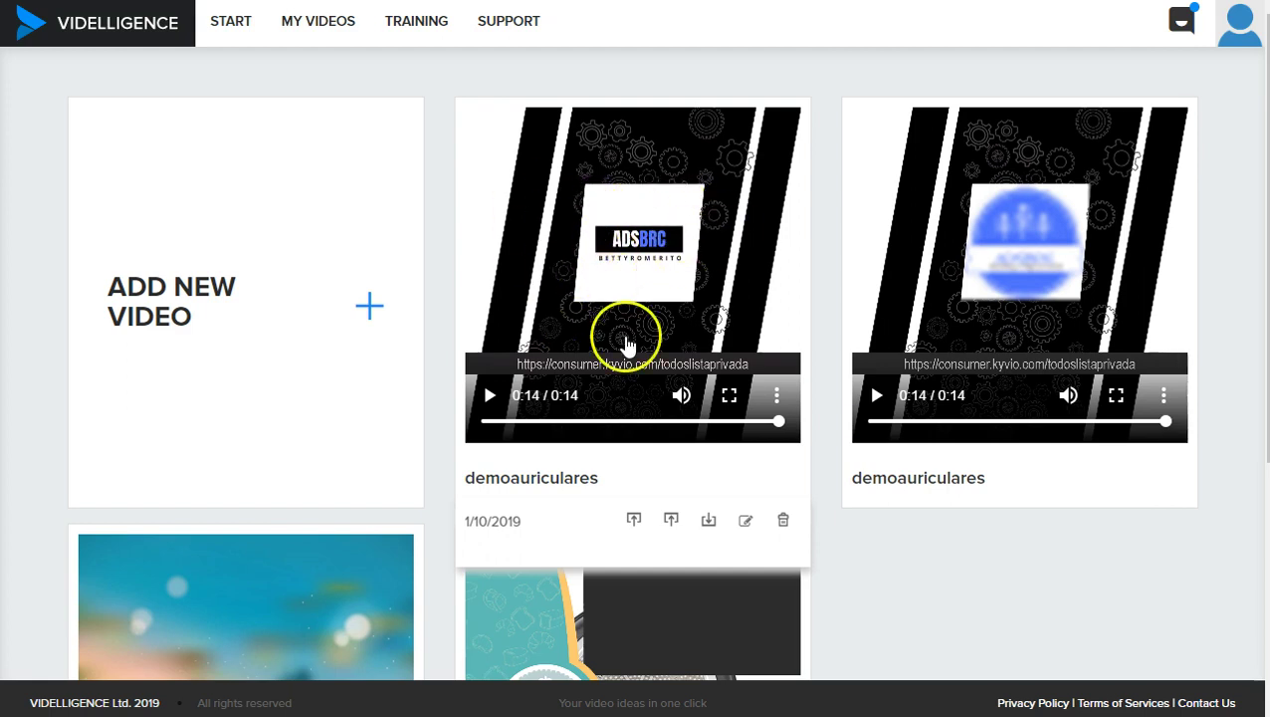
# Start a new video based on a ready-made template instead of a product page.
pyautogui.click(233, 283)
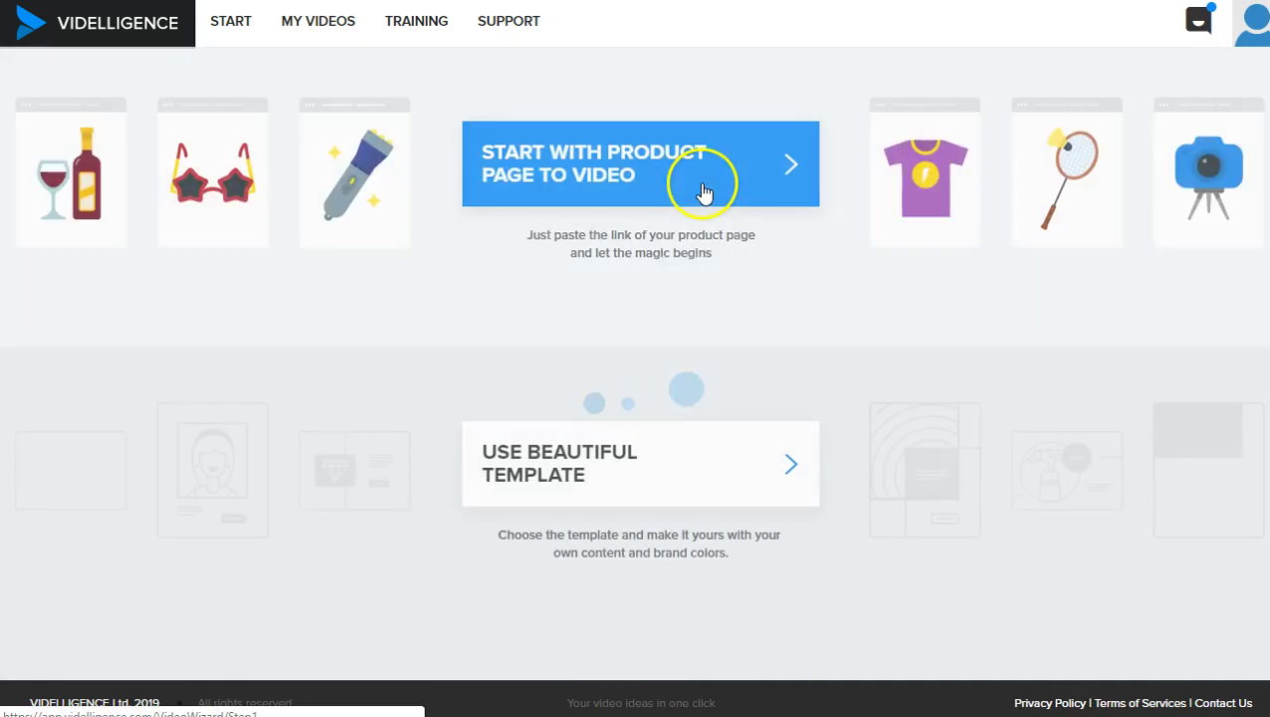
pyautogui.click(630, 480)
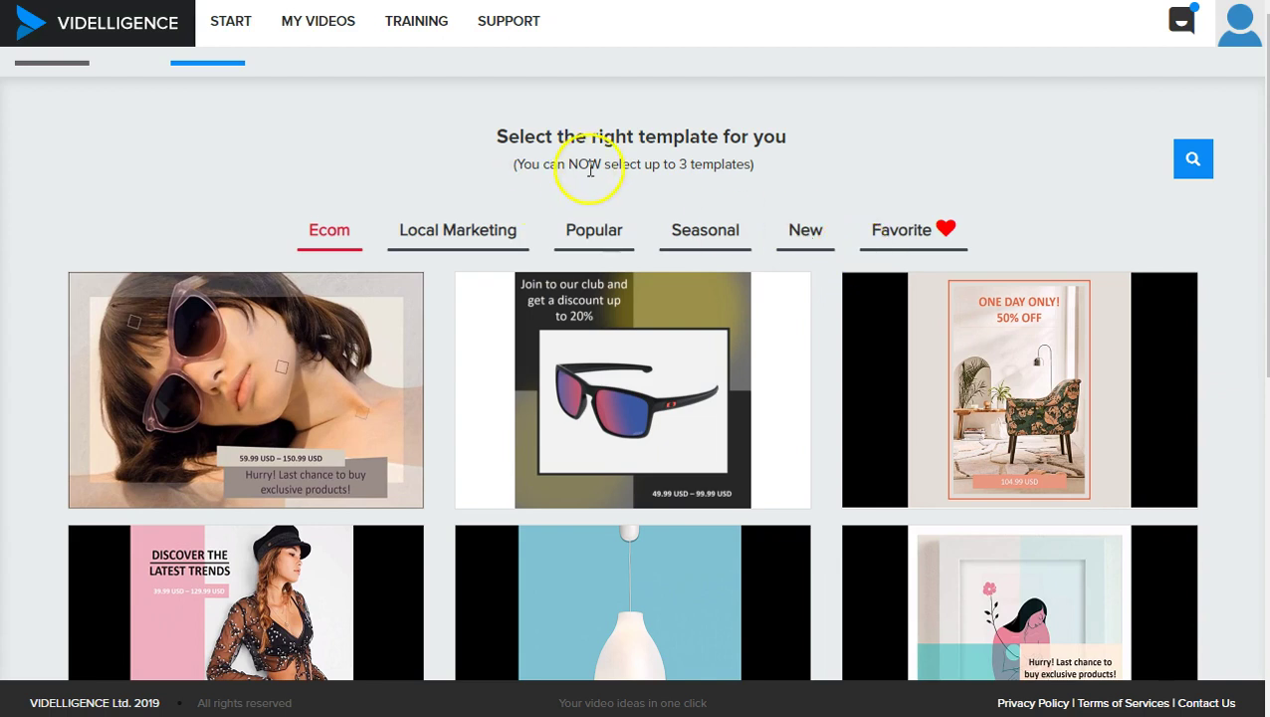
pyautogui.moveTo(565, 164); pyautogui.dragTo(706, 171)
pyautogui.click(706, 171)
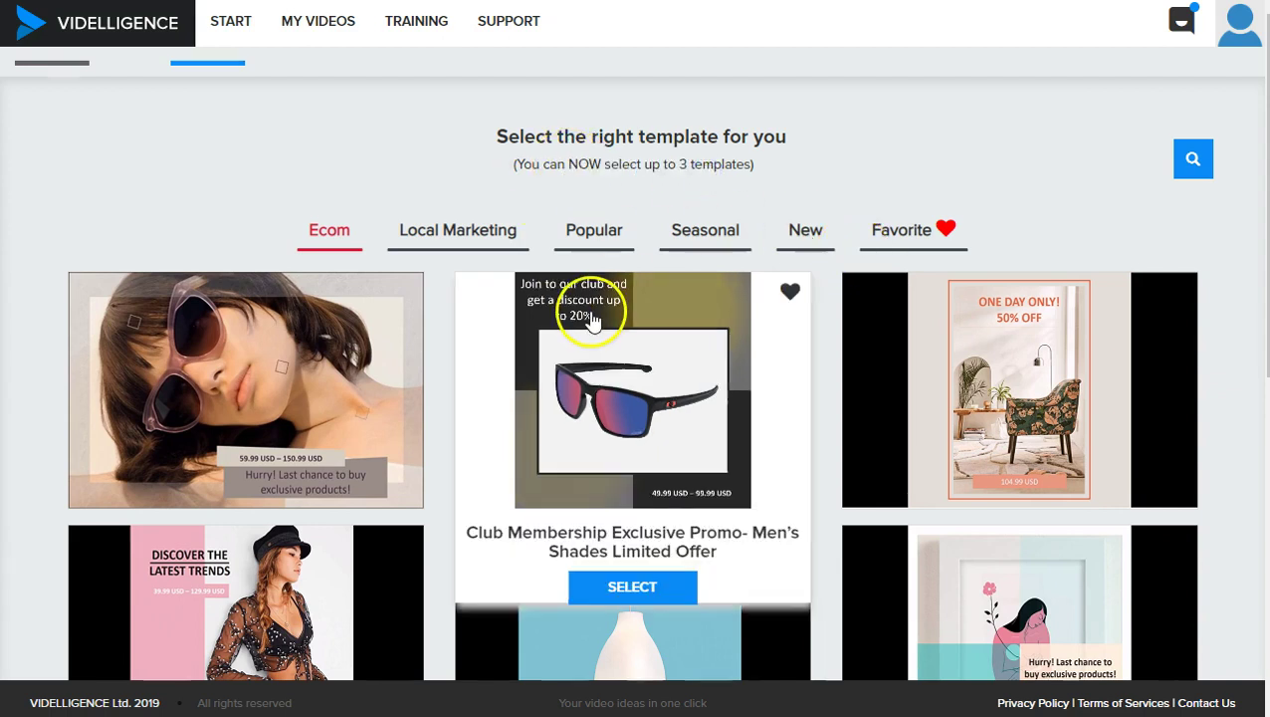
# Choose the Headset Exclusive Discount template from the third page of the Ecom category and continue to the product description.
pyautogui.scroll(-3, 590, 321)
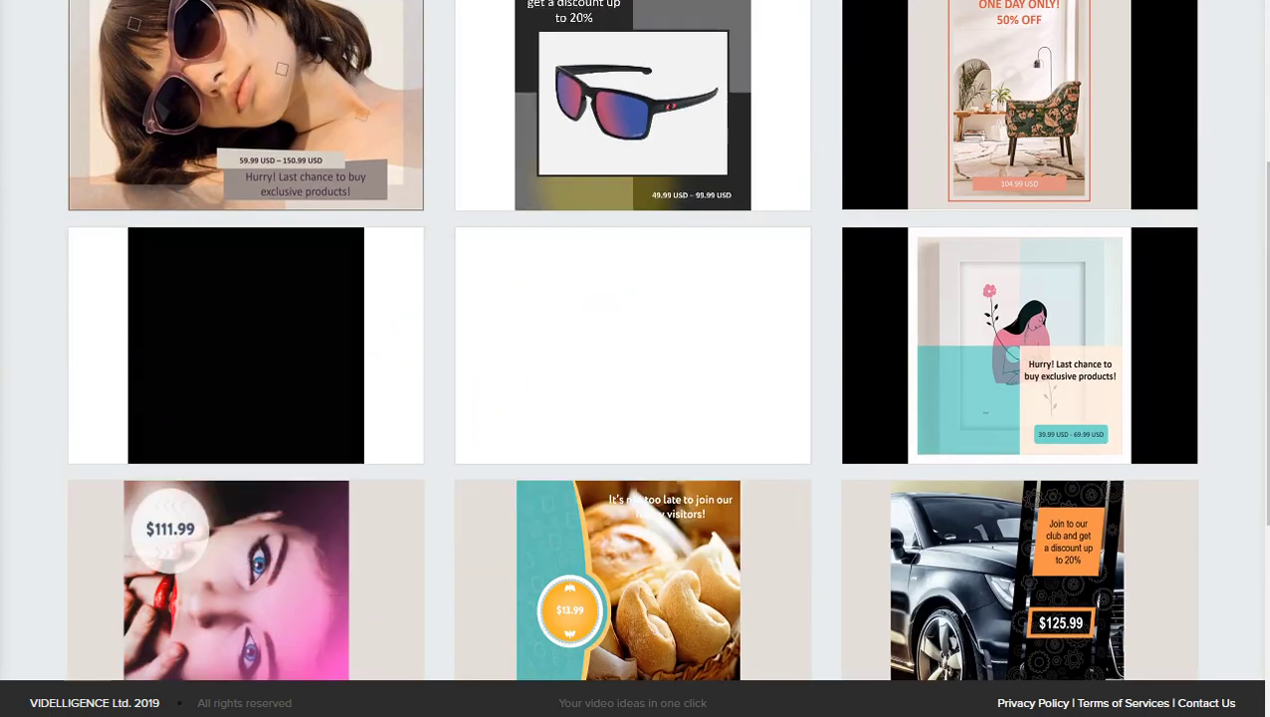
pyautogui.scroll(-4, 448, 428)
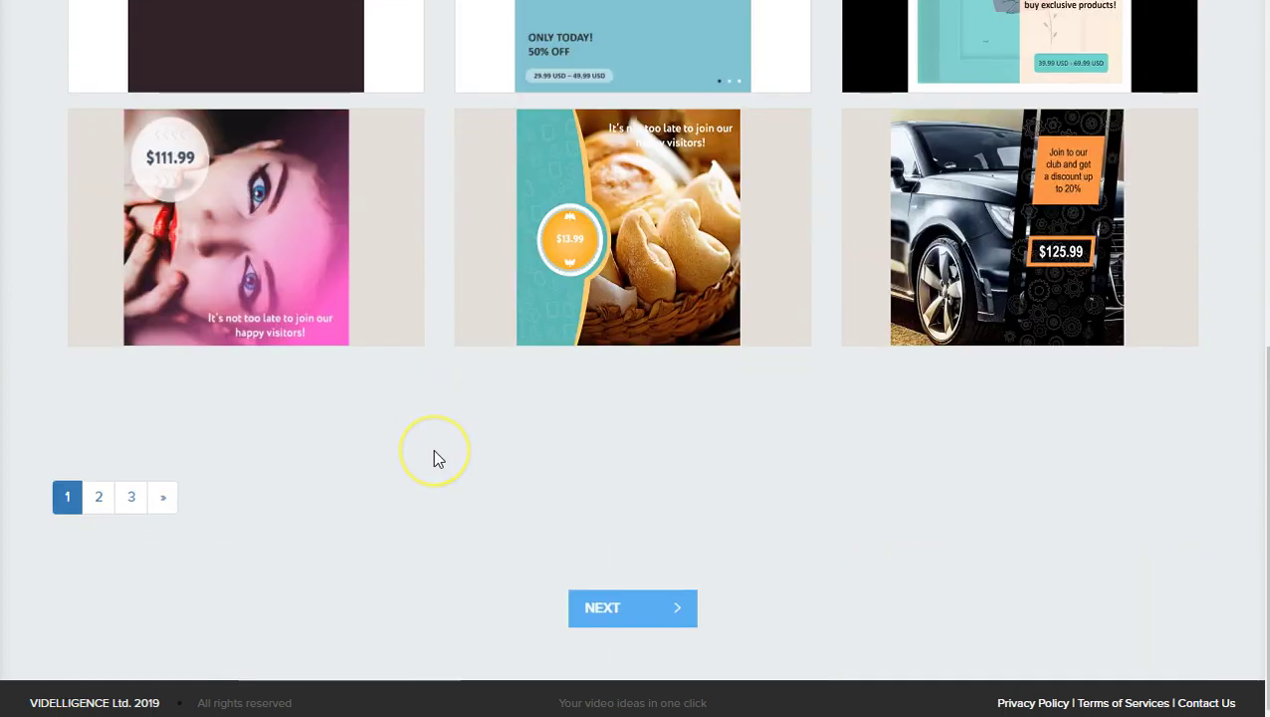
pyautogui.scroll(1, 433, 457)
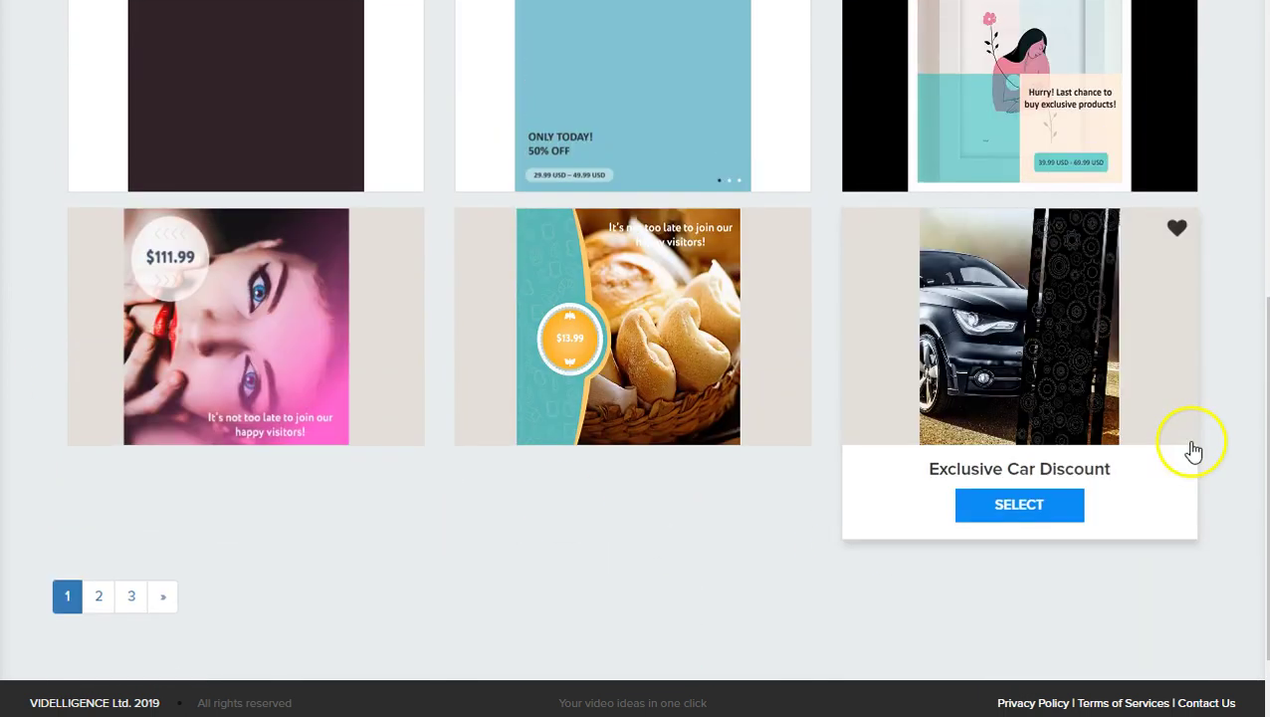
pyautogui.click(130, 603)
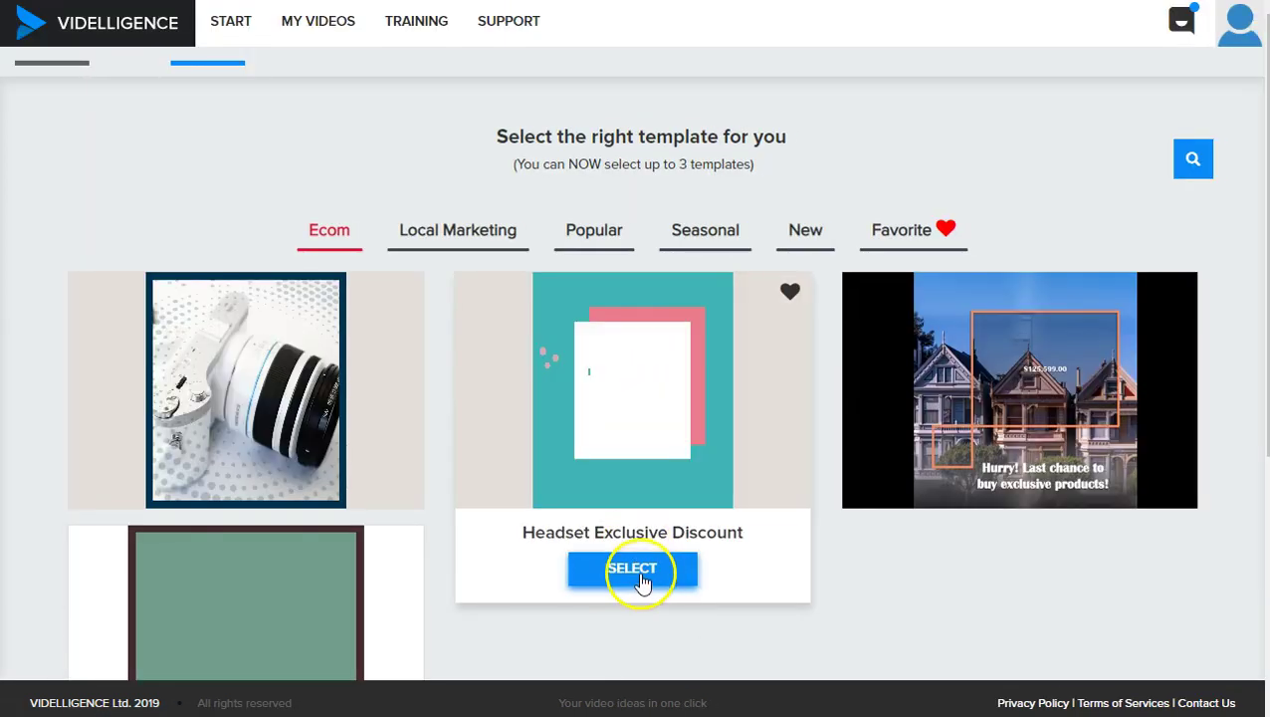
pyautogui.click(638, 577)
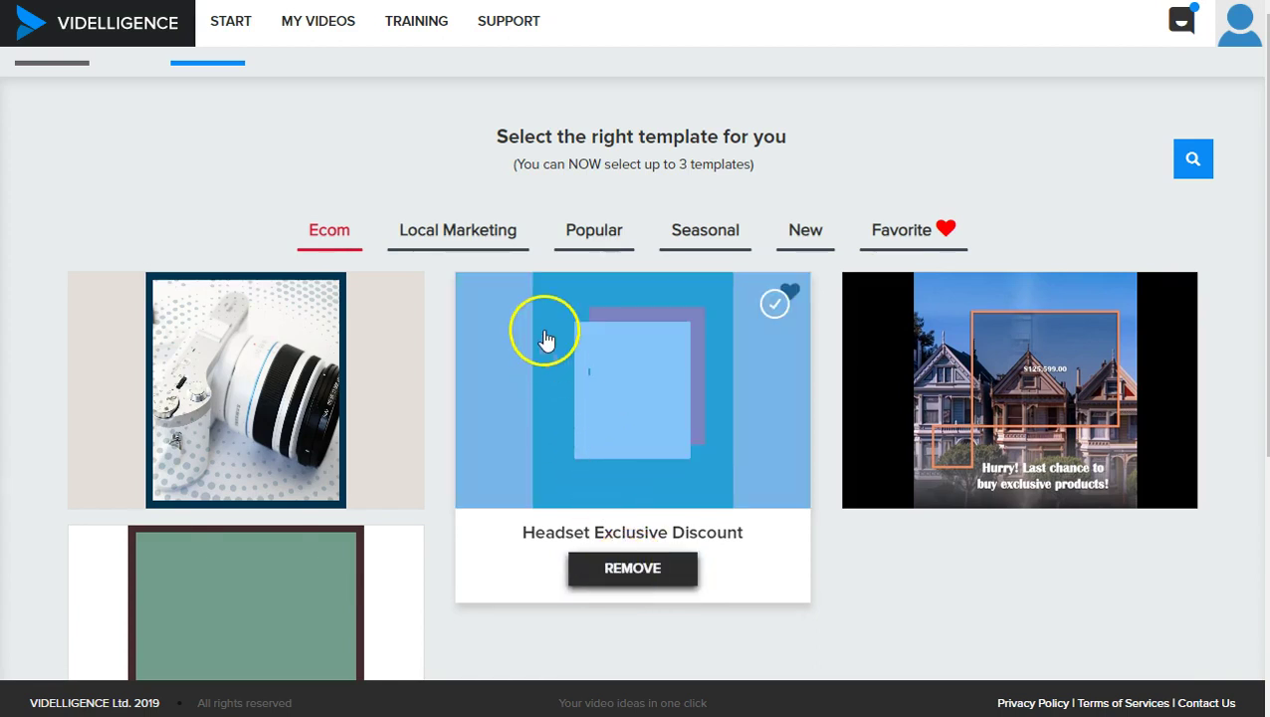
pyautogui.scroll(-4, 587, 393)
pyautogui.click(637, 618)
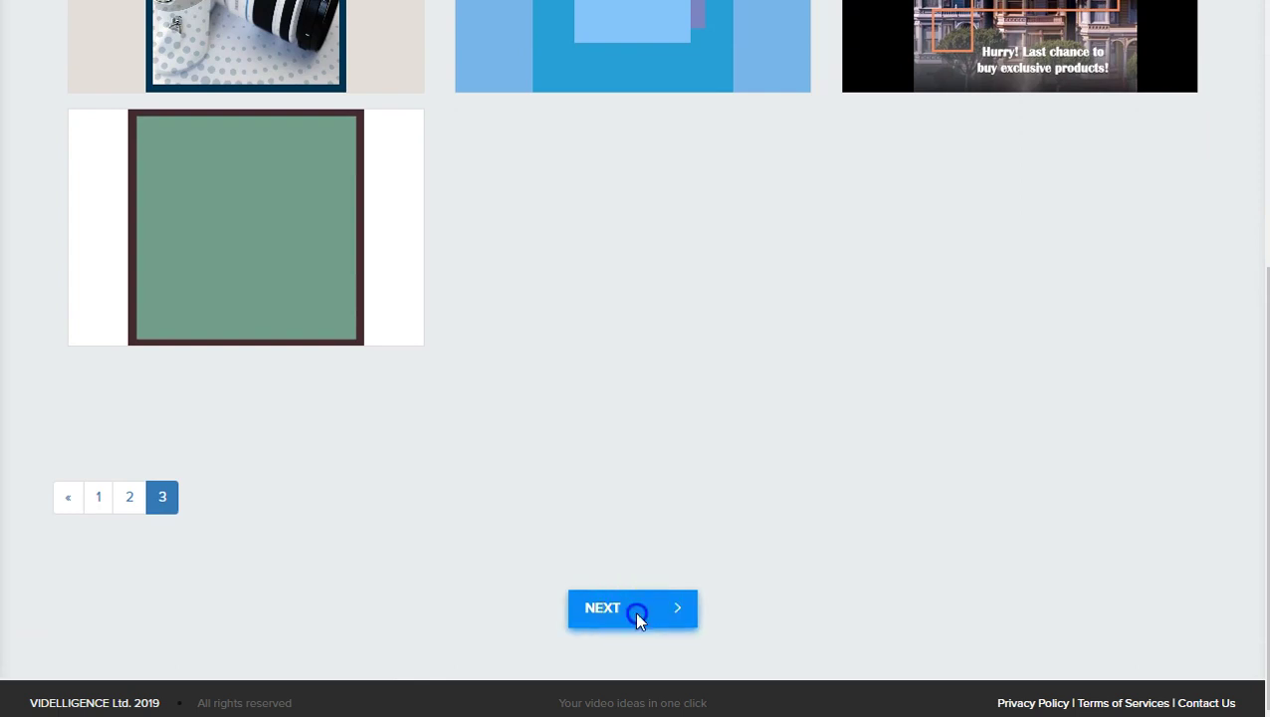
pyautogui.click(496, 373)
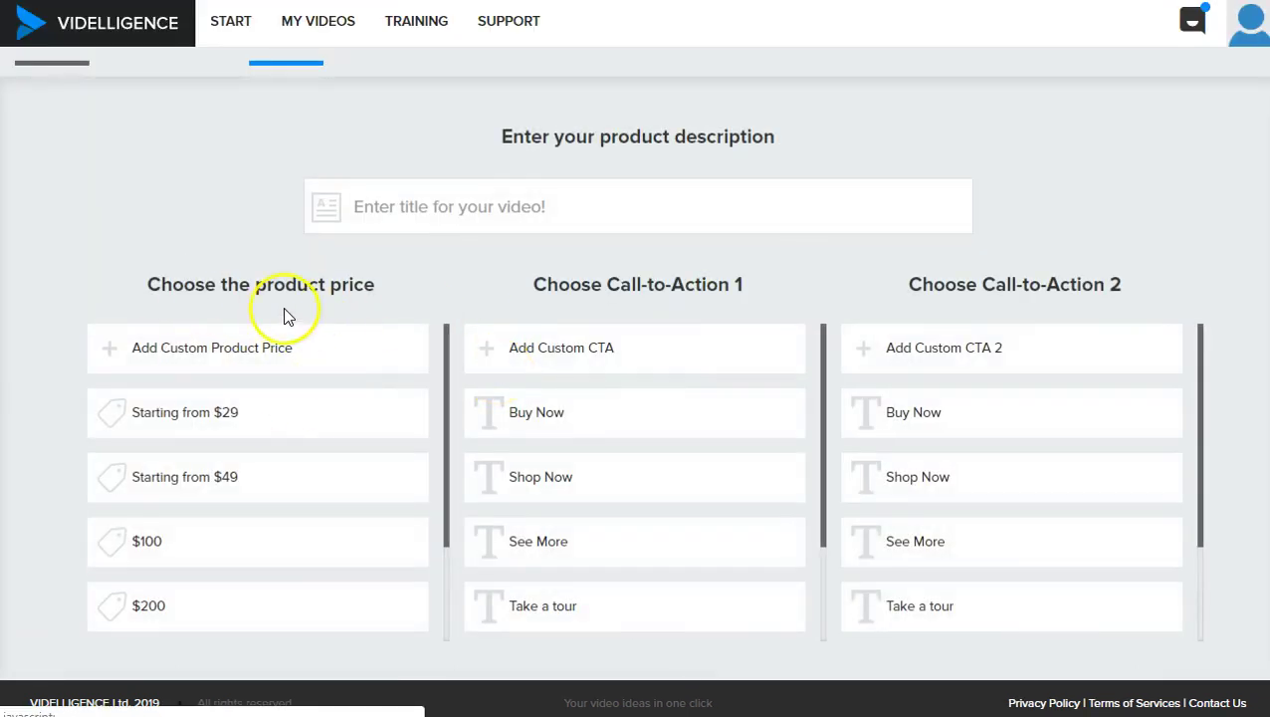
# Title the video test20 and add a custom product price of 17.
pyautogui.click(583, 207)
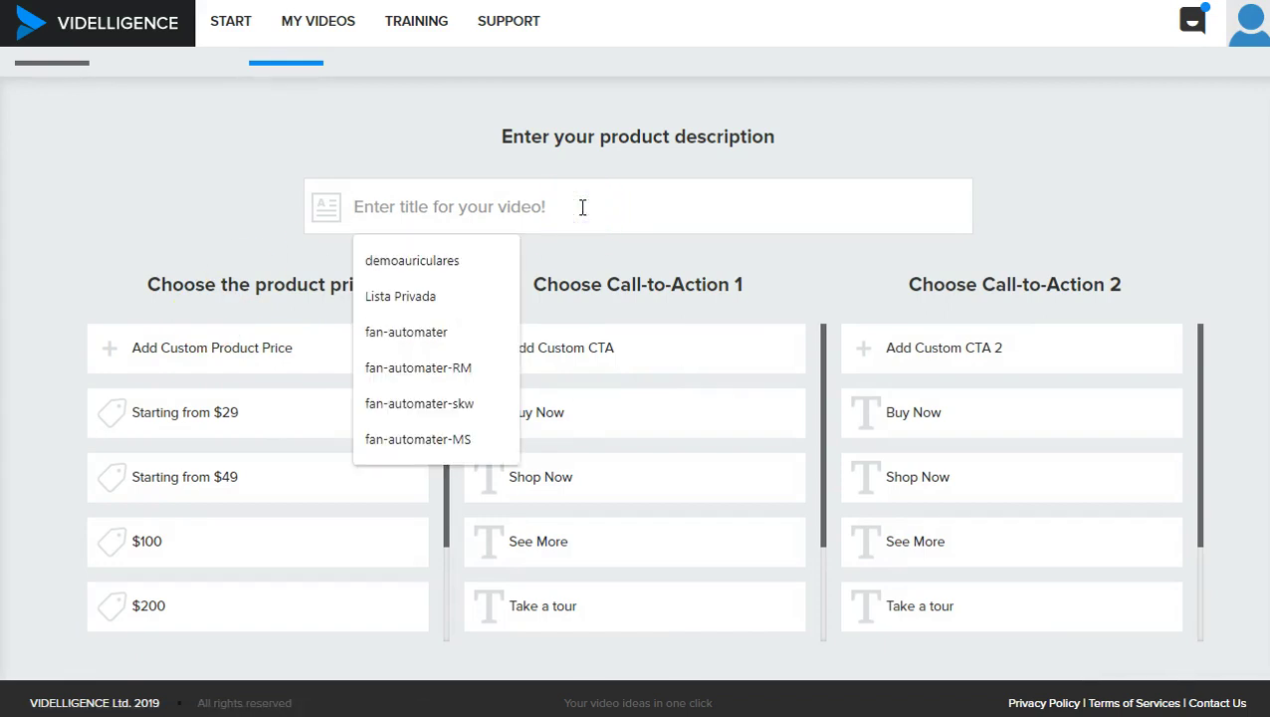
pyautogui.write('test')
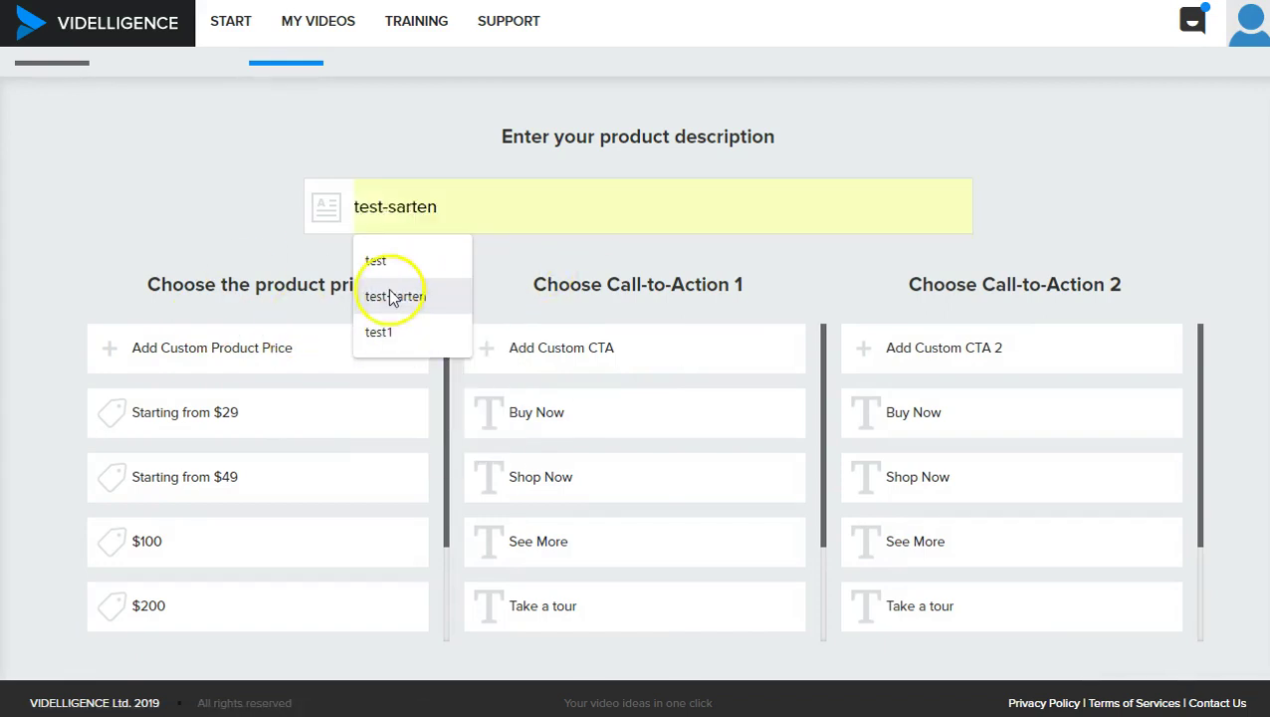
pyautogui.write('20')
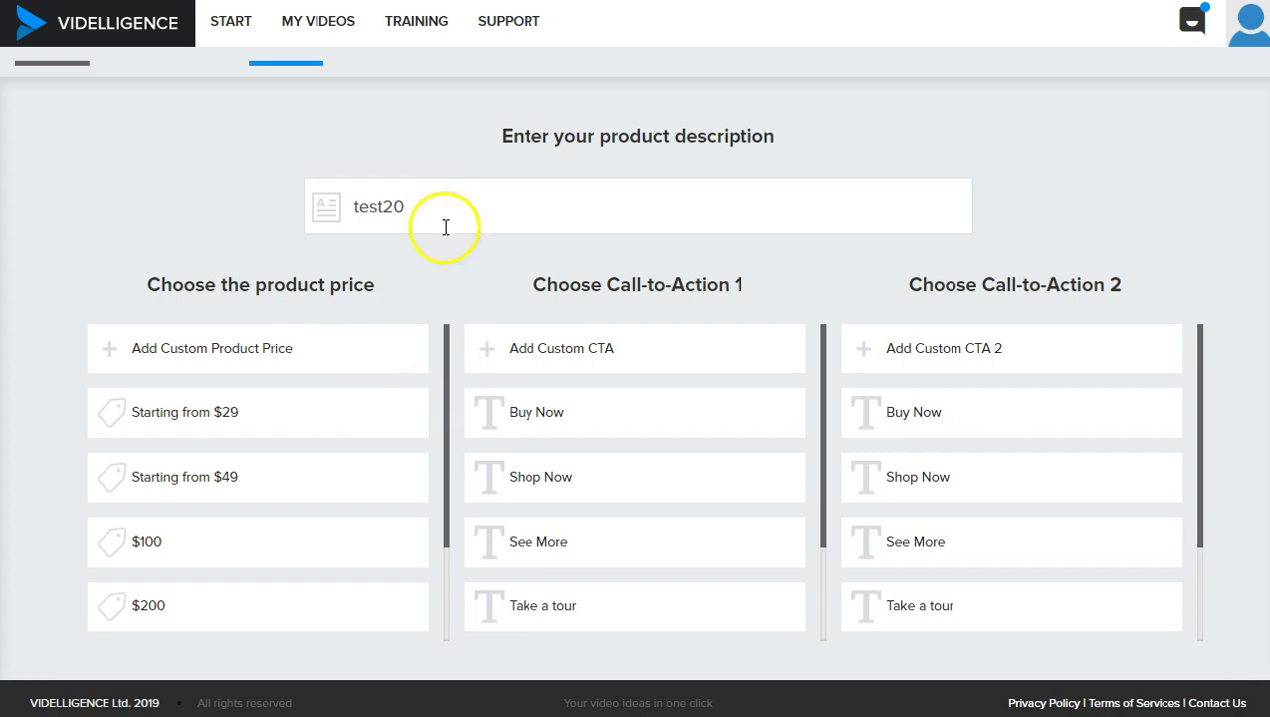
pyautogui.click(190, 356)
pyautogui.click(178, 355)
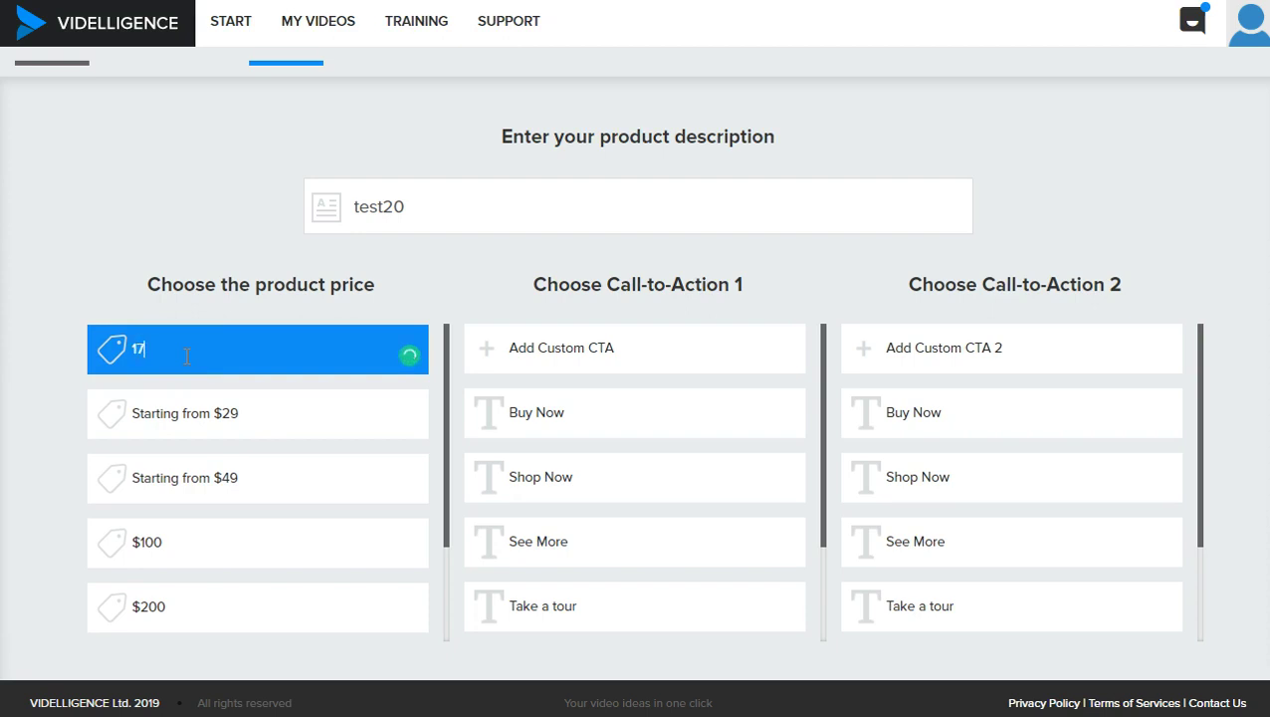
# Set the first call-to-action to "Compralo ahora" and the second to "Visita nuestra web", and continue to the image upload.
pyautogui.click(566, 412)
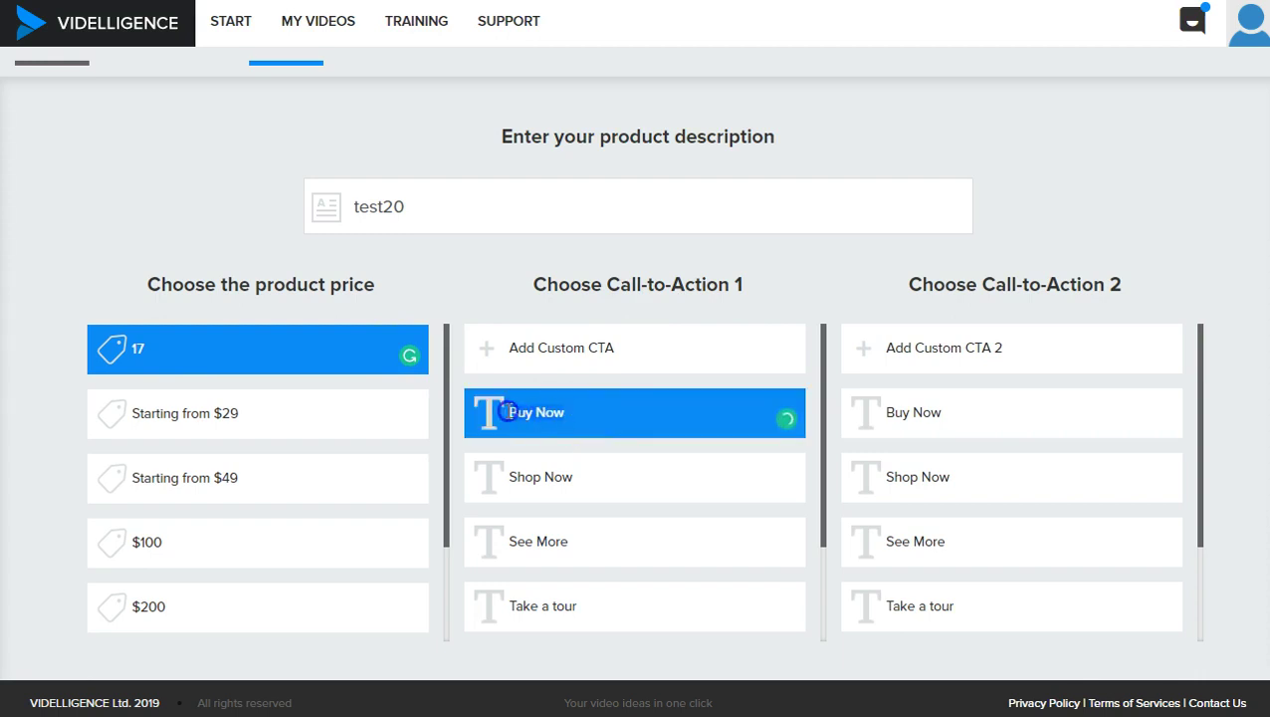
pyautogui.write('Compralo ahora')
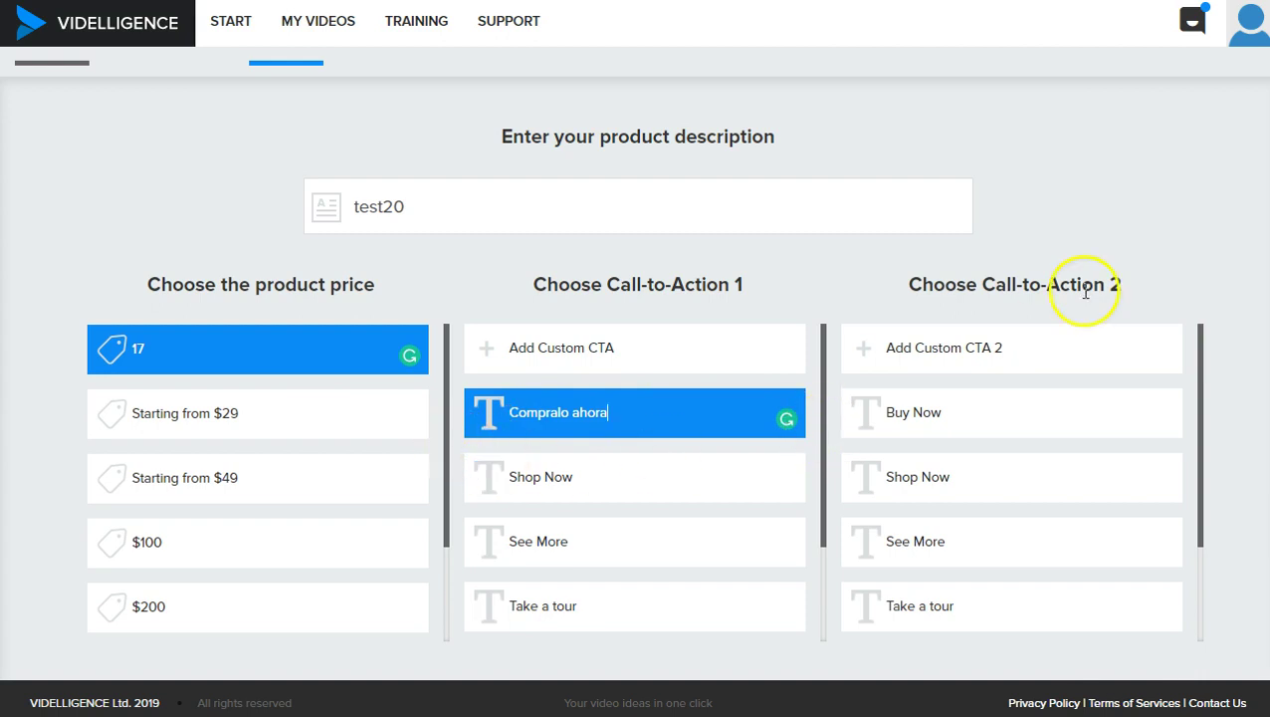
pyautogui.click(941, 605)
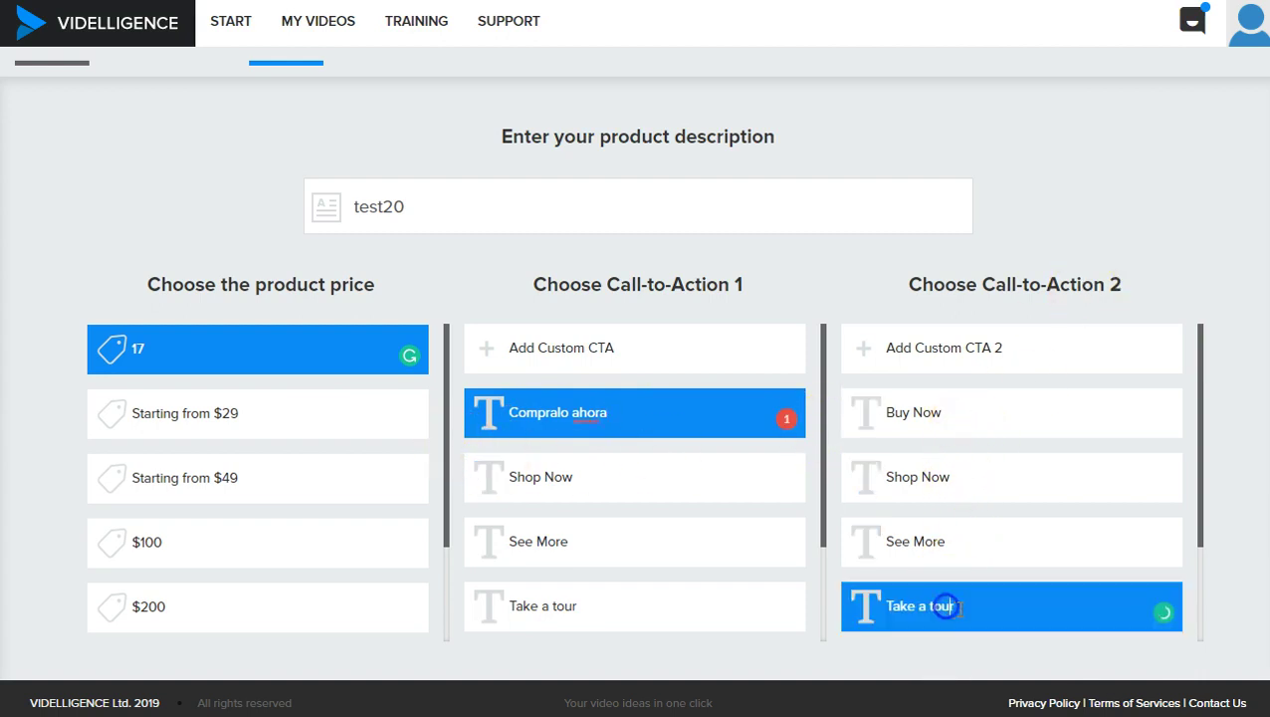
pyautogui.click(884, 595)
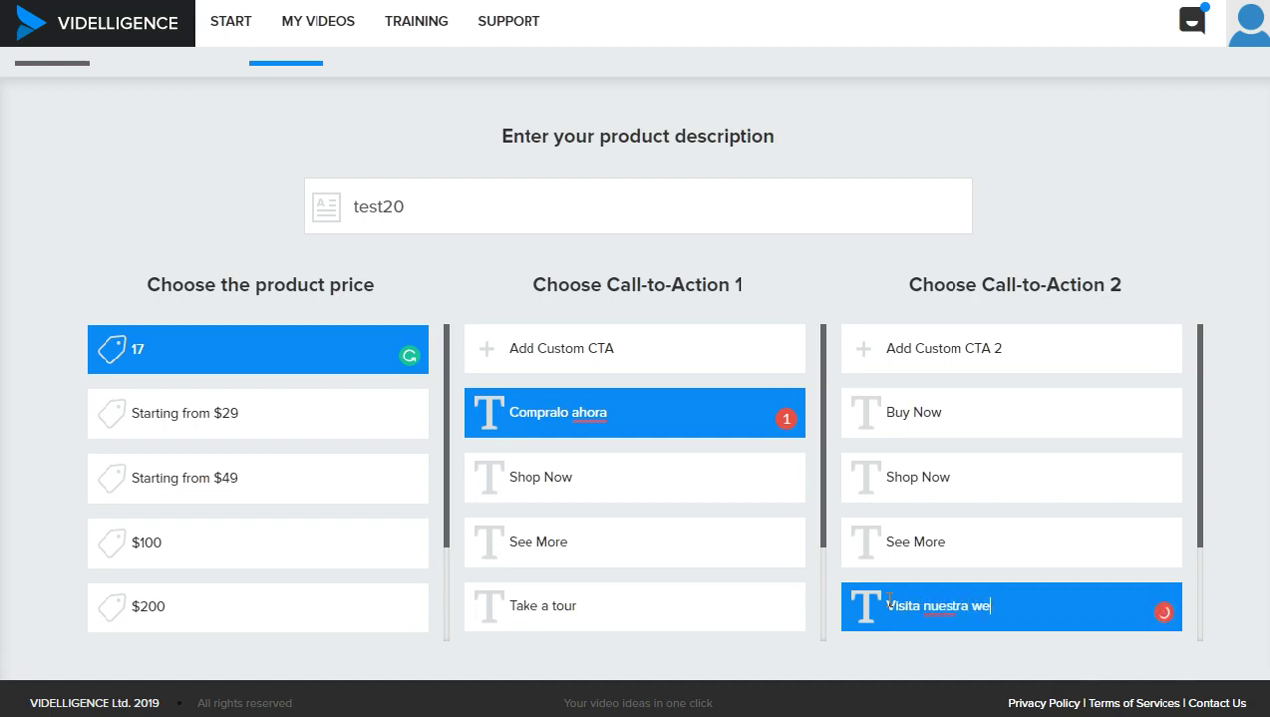
pyautogui.scroll(-2, 842, 476)
pyautogui.scroll(-2, 743, 505)
pyautogui.scroll(-1, 1194, 482)
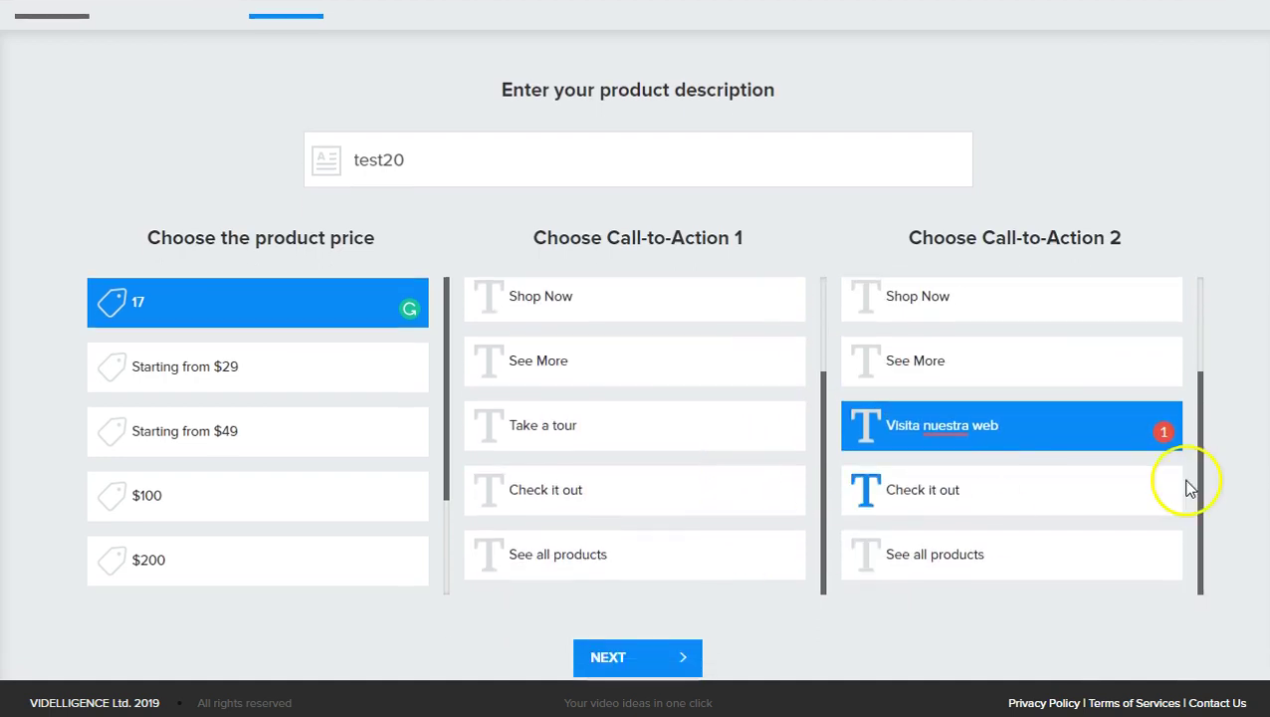
pyautogui.click(612, 659)
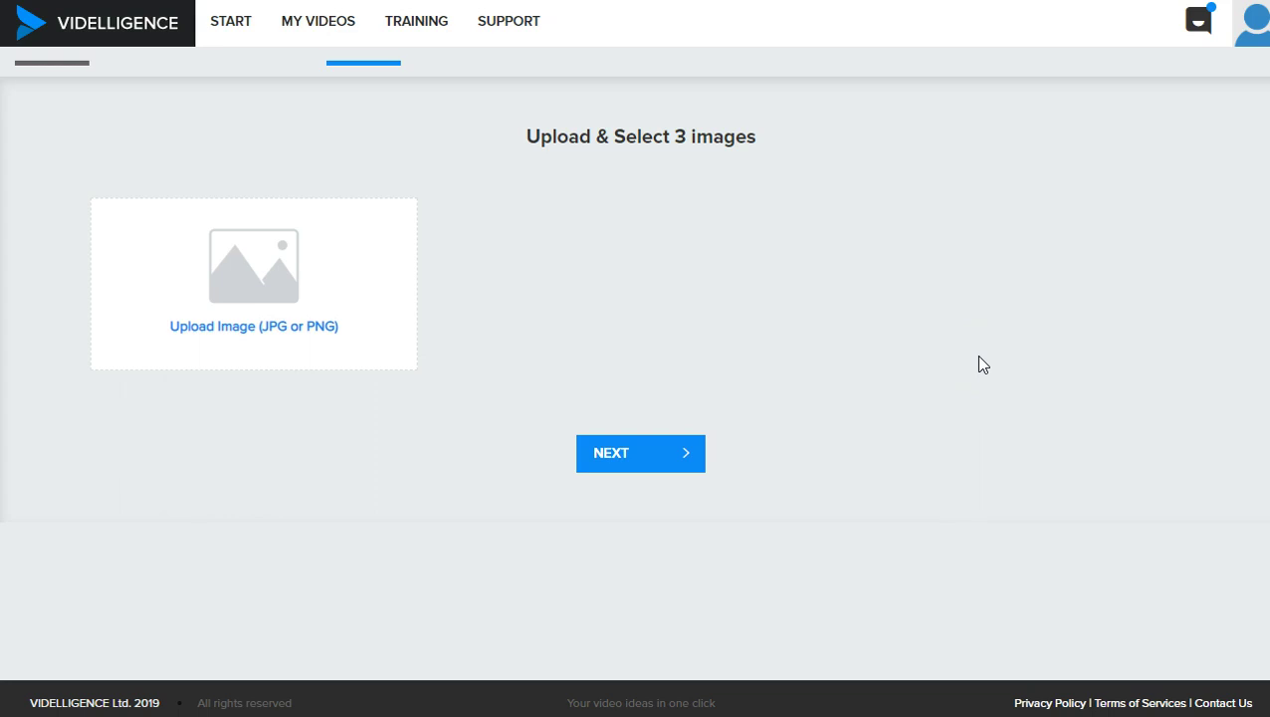
# Leave the image upload stage, return to the list of saved videos and look through it.
pyautogui.click(907, 222)
pyautogui.click(815, 396)
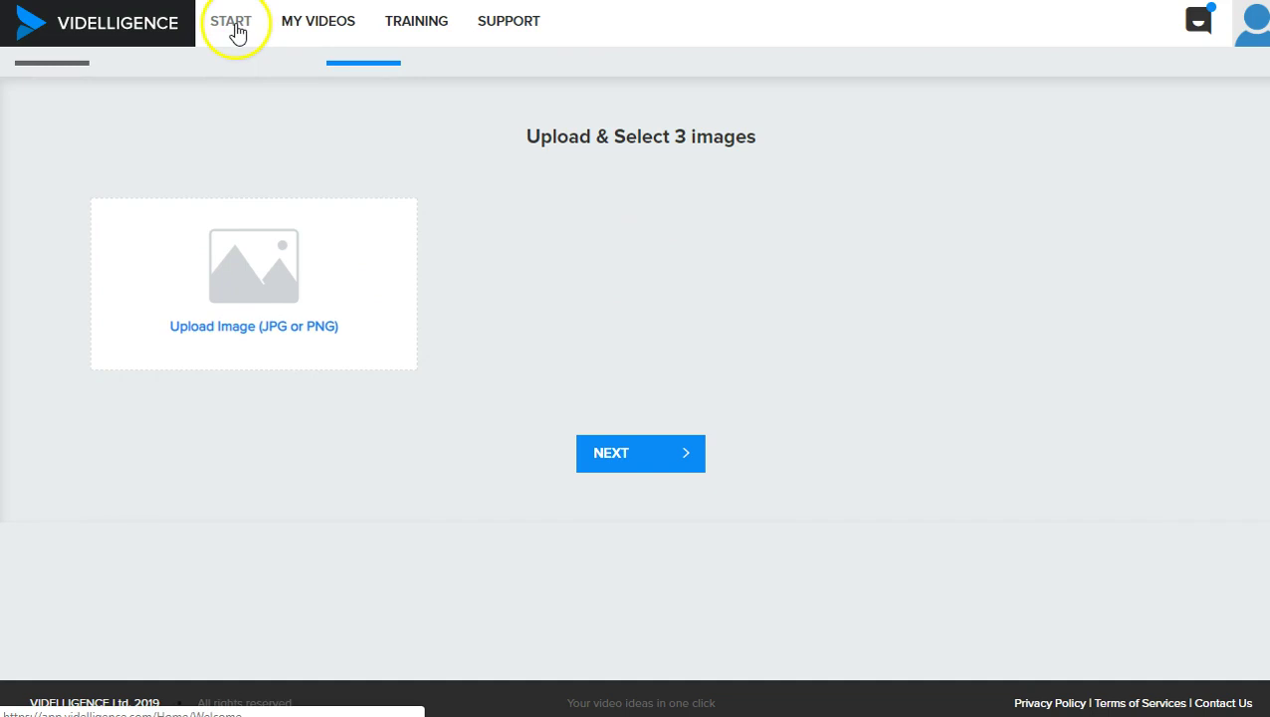
pyautogui.click(313, 27)
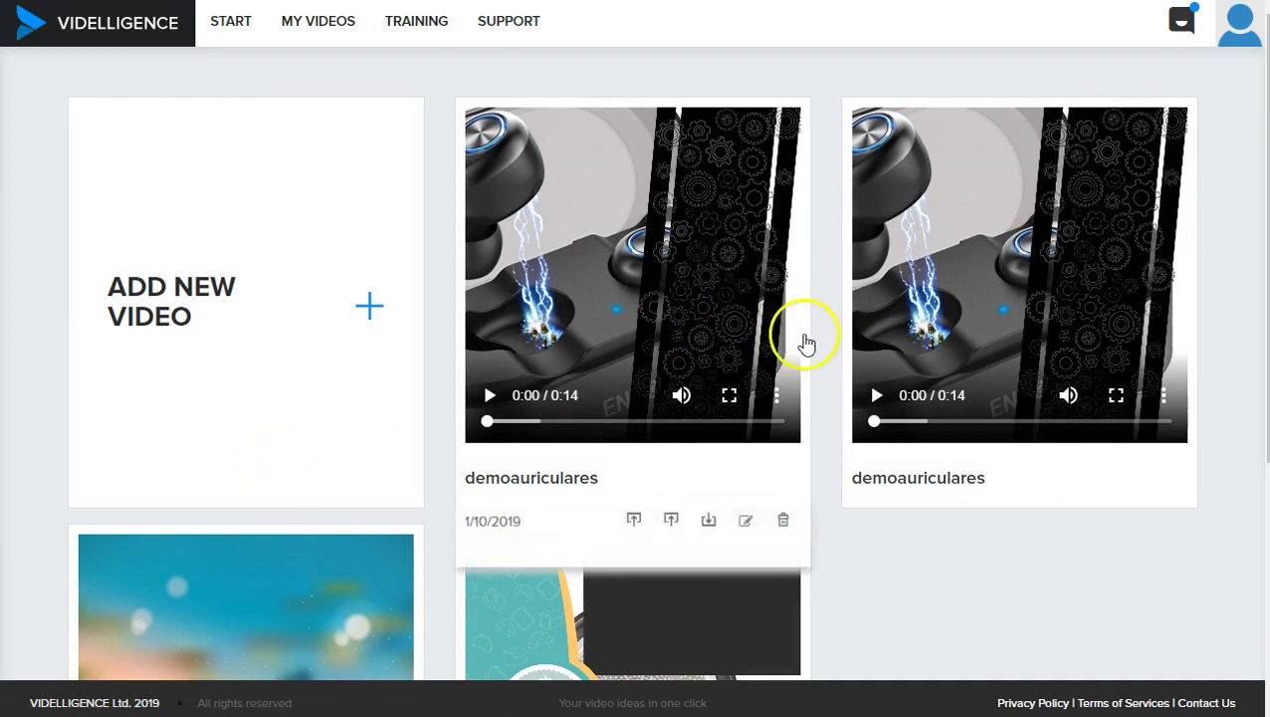
pyautogui.scroll(-2, 697, 368)
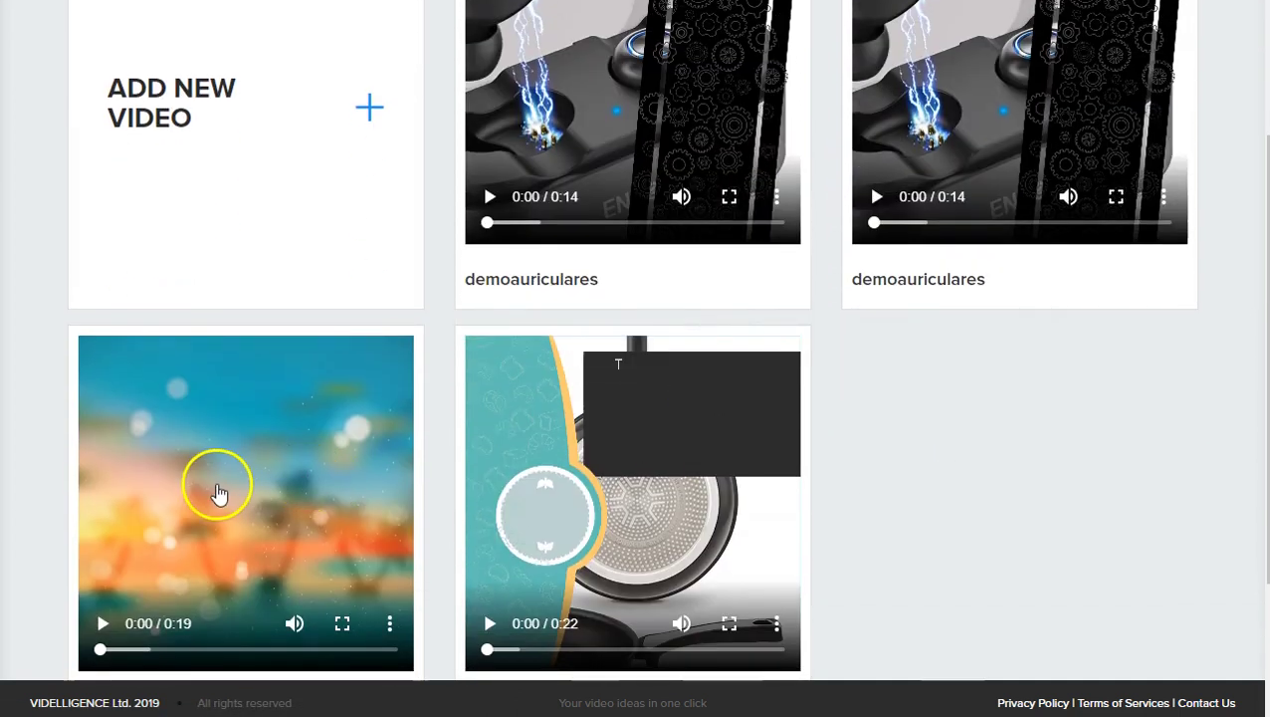
pyautogui.scroll(-1, 229, 478)
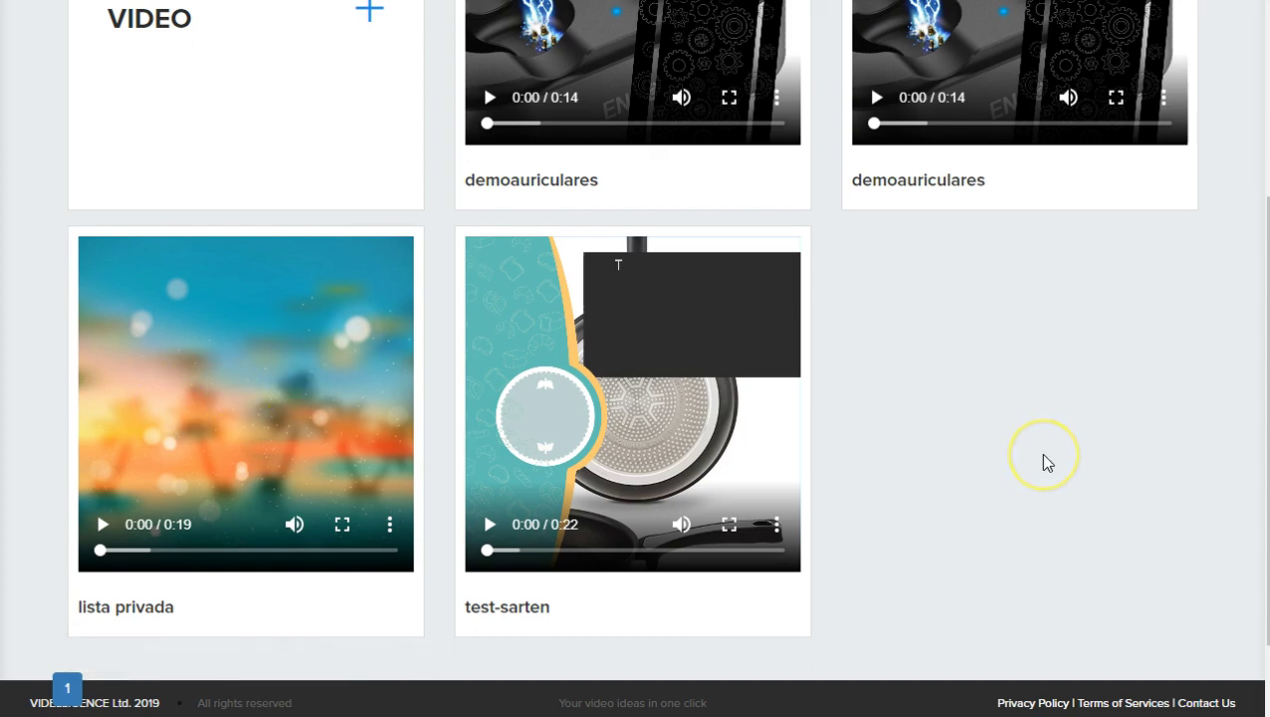
pyautogui.scroll(3, 1047, 463)
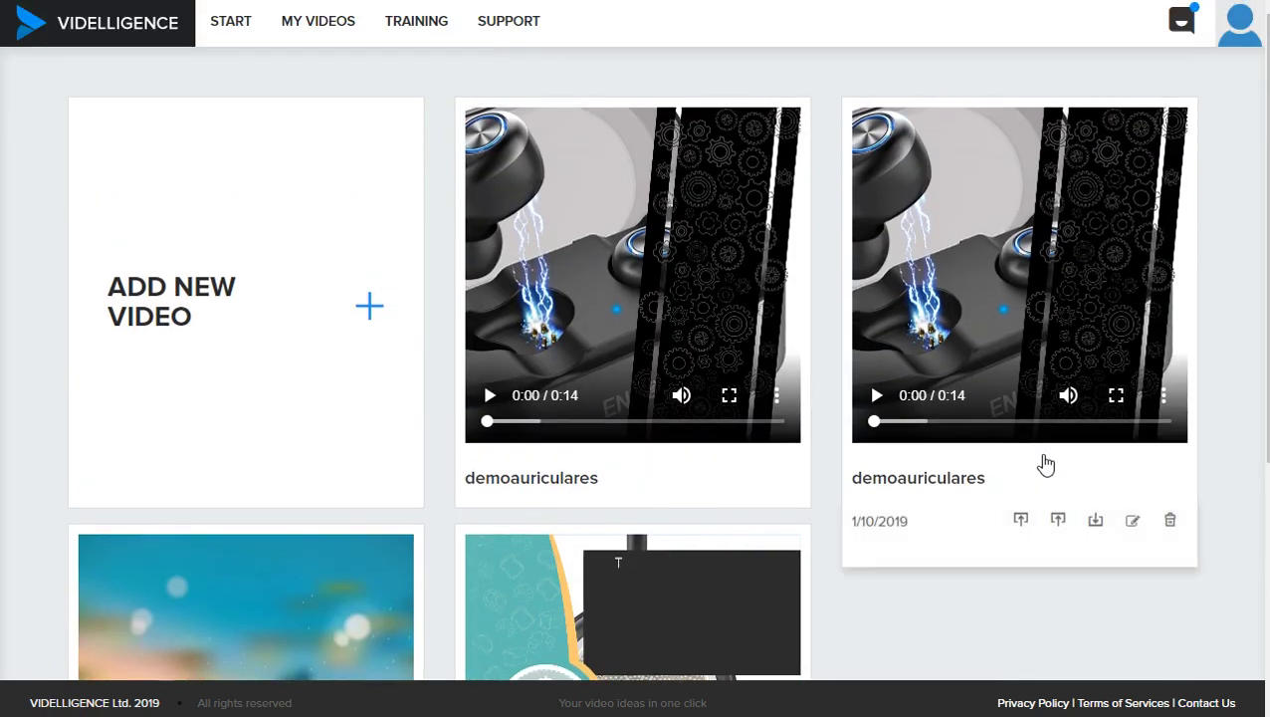